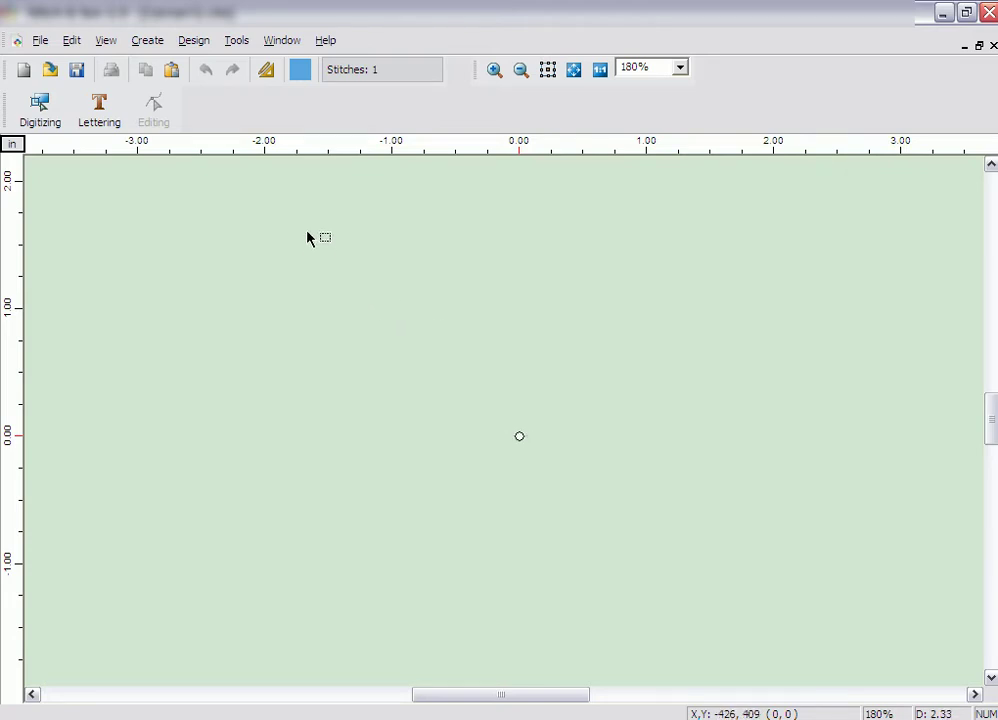
Step: Import smiley.jpg as a backdrop, setting X to 2 so it measures 2.00 x 1.50 inches
click(152, 48)
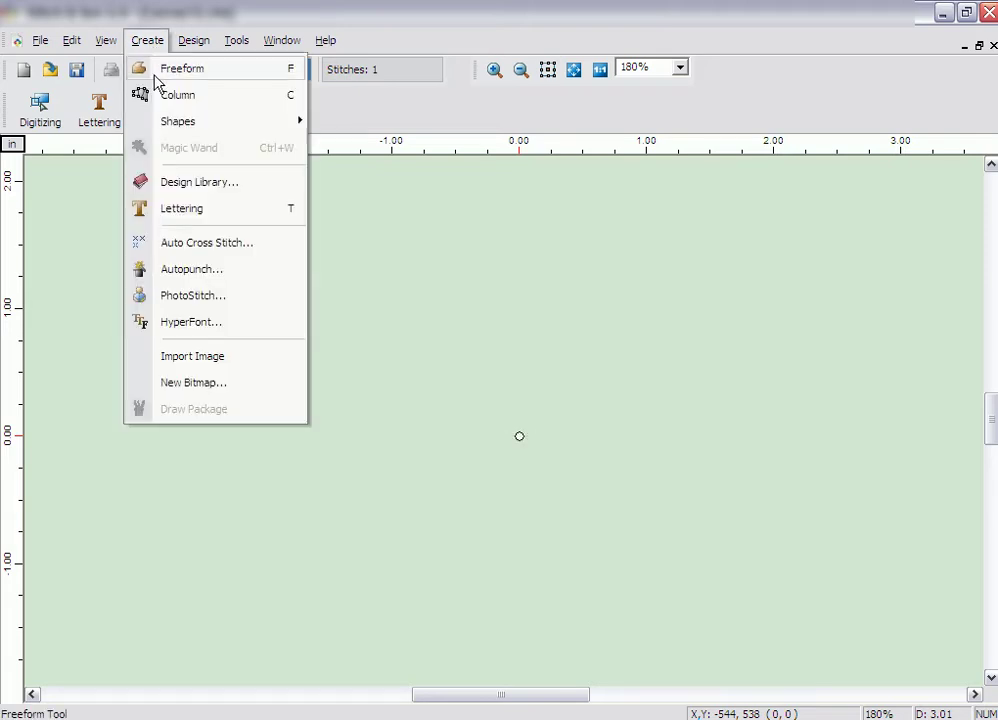
click(198, 366)
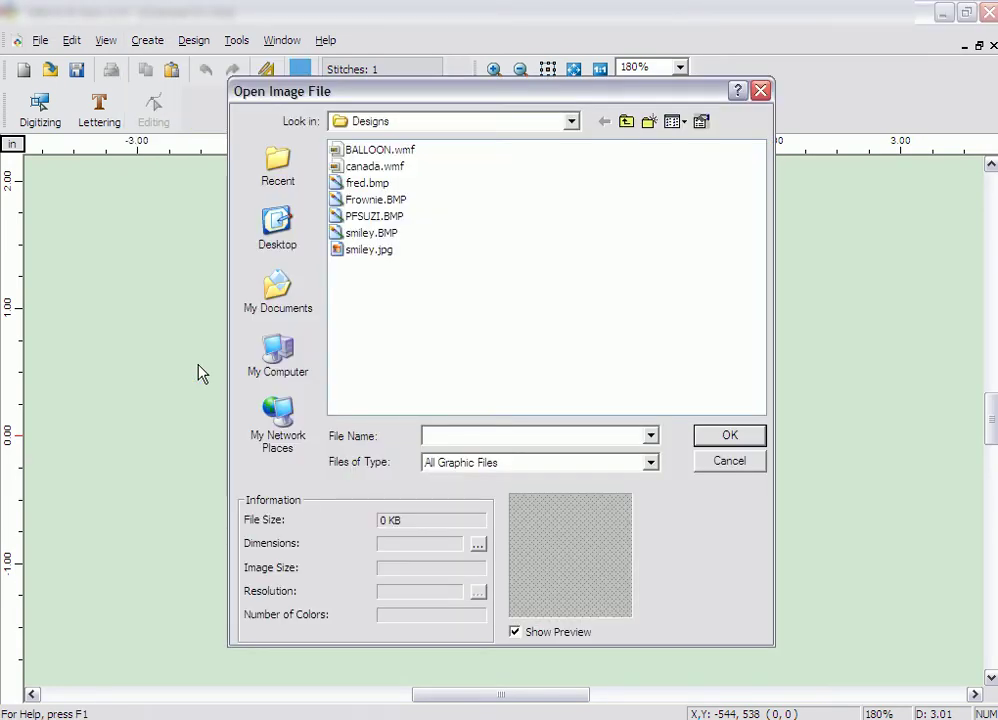
click(349, 252)
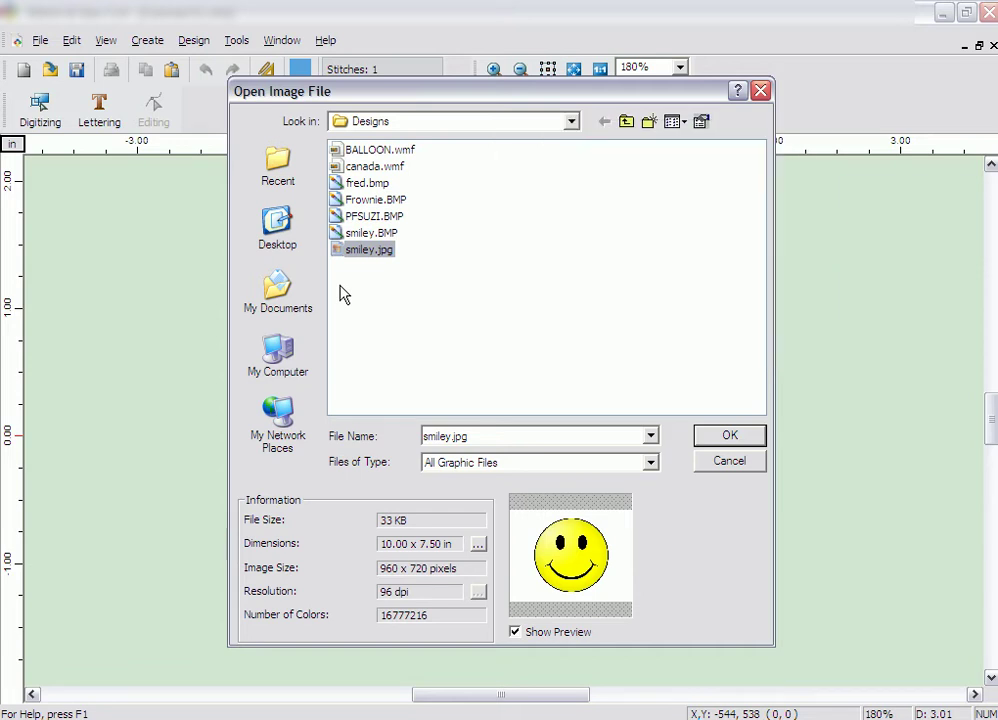
click(480, 548)
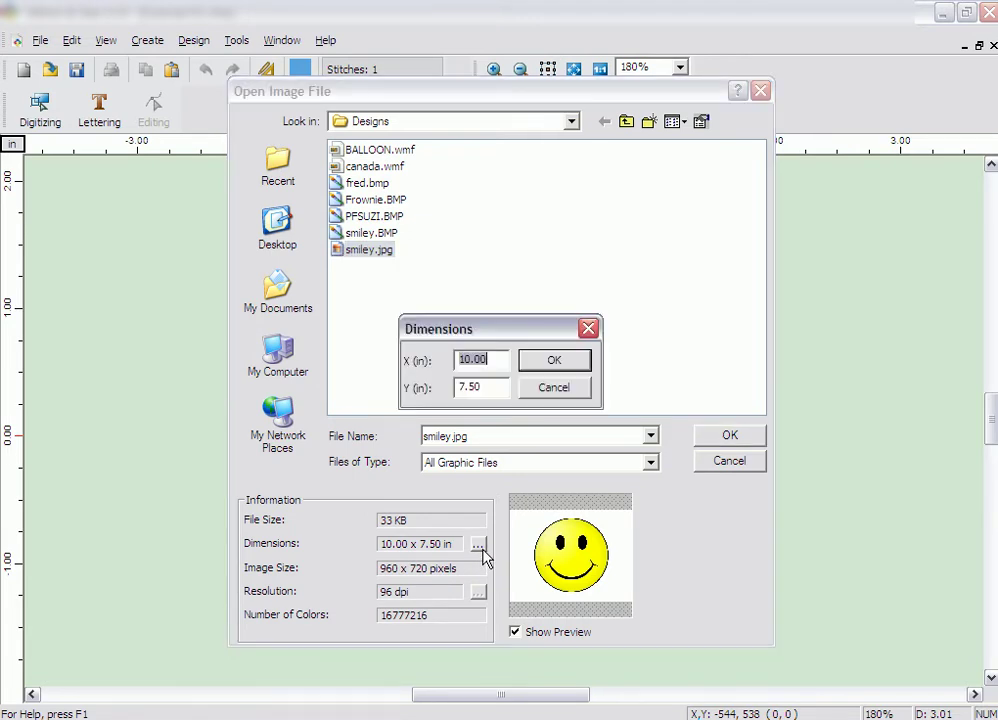
text(2)
click(555, 366)
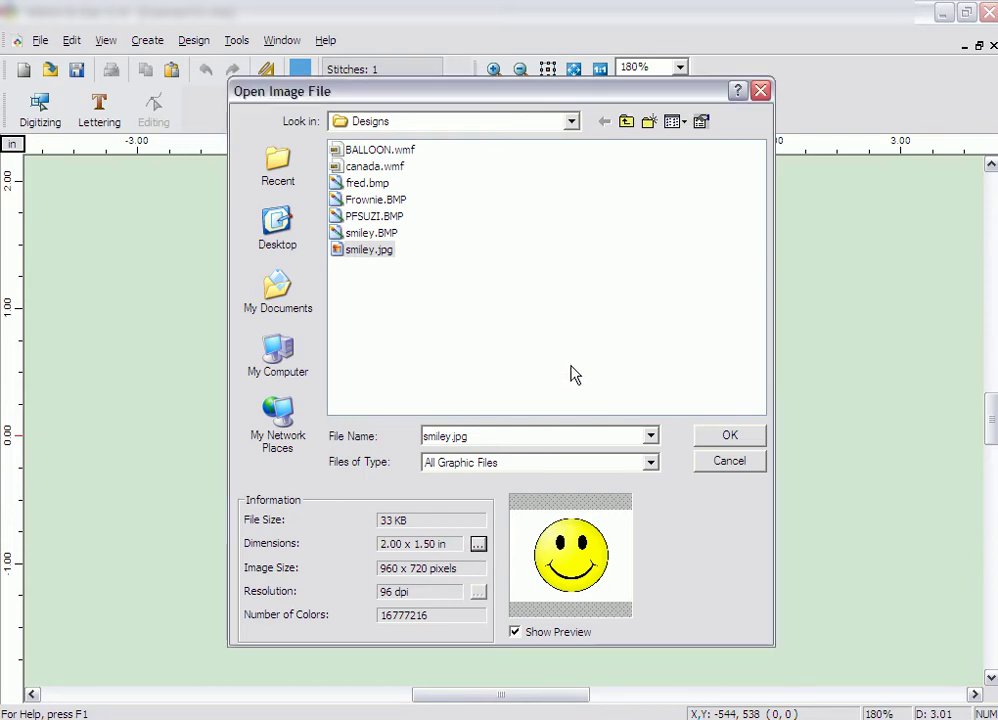
click(744, 437)
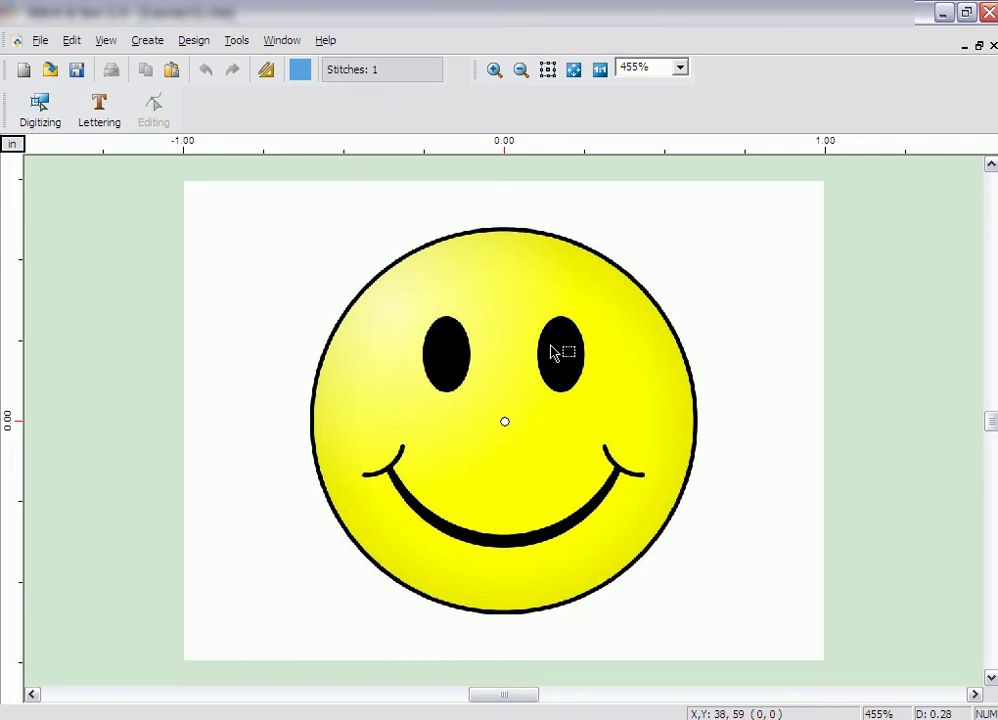
Step: Eyedropper the face's yellow (RGB 254/255/100) as the thread colour and pick the Freeform tool
click(58, 128)
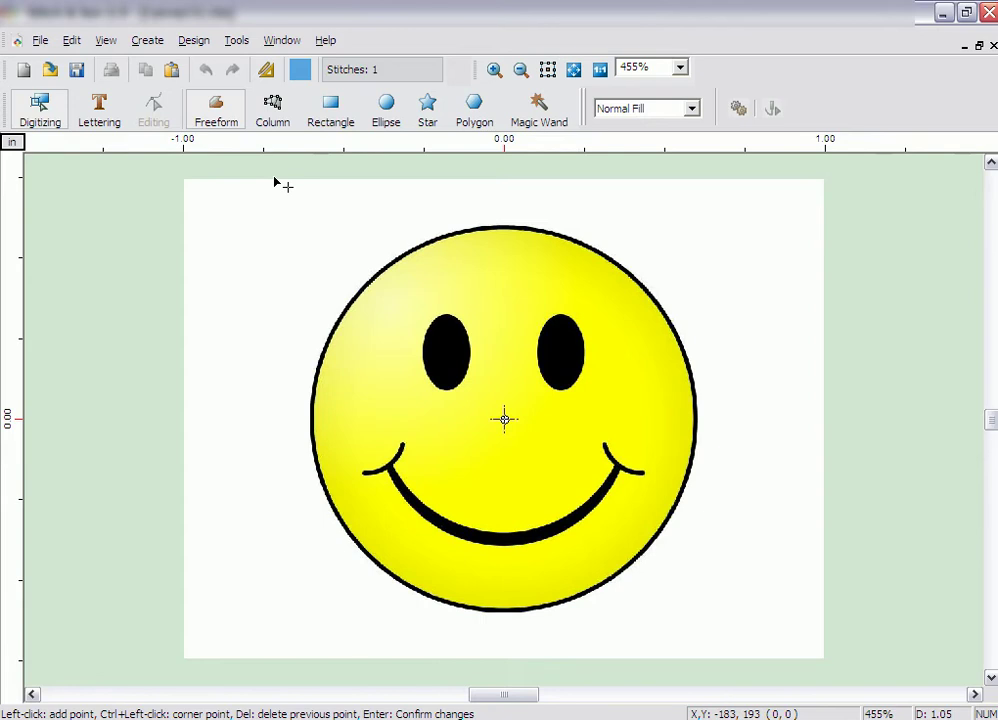
click(298, 70)
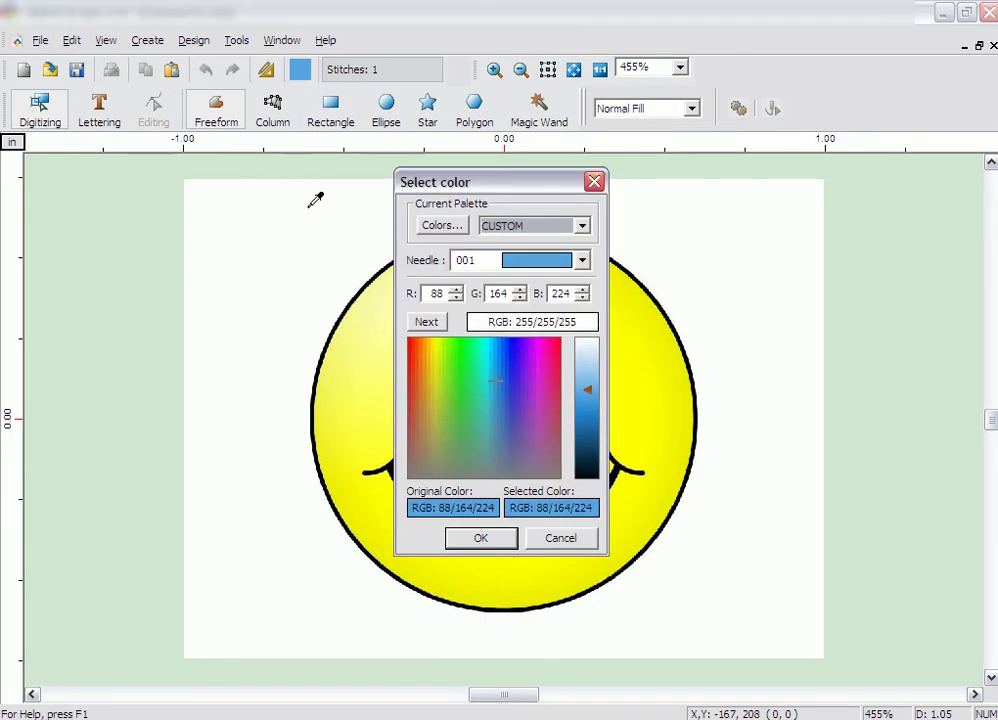
click(386, 390)
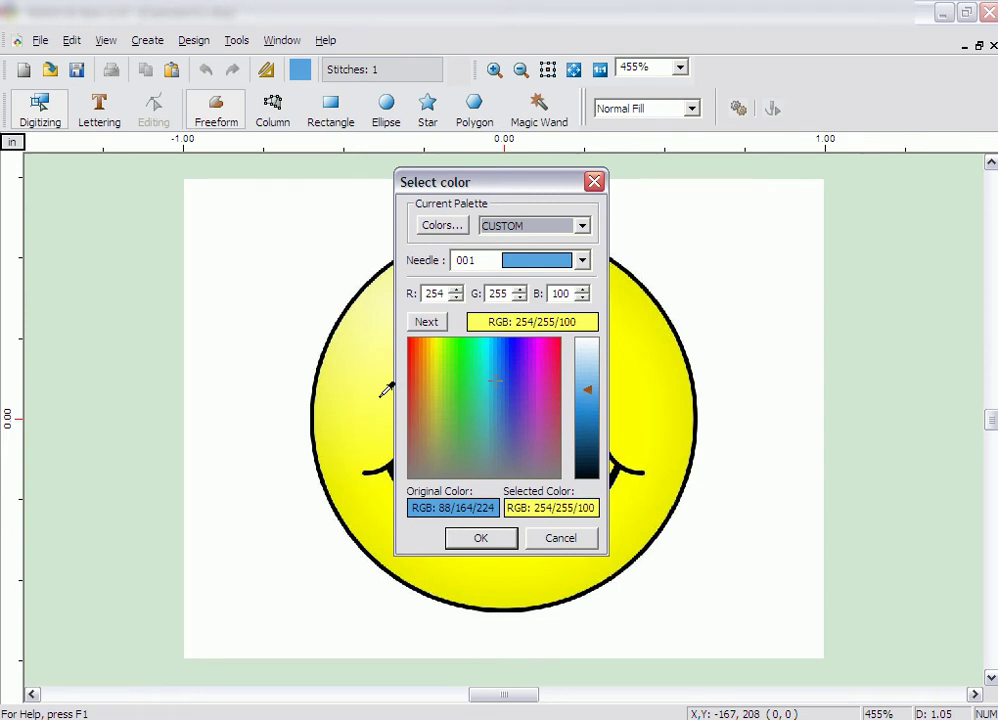
click(505, 541)
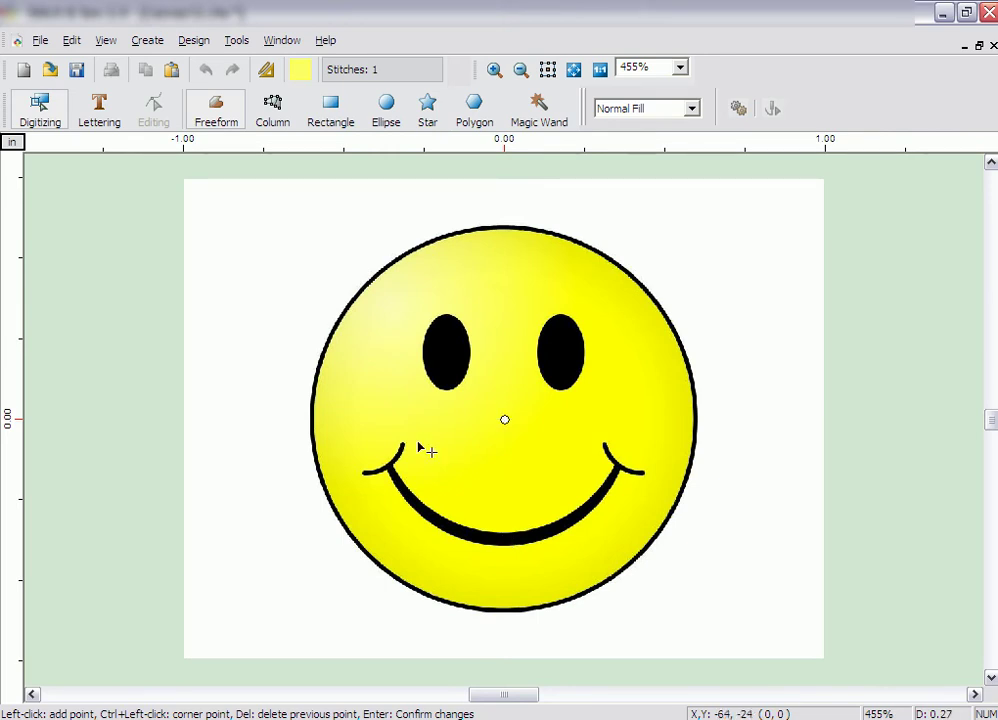
click(233, 125)
click(233, 125)
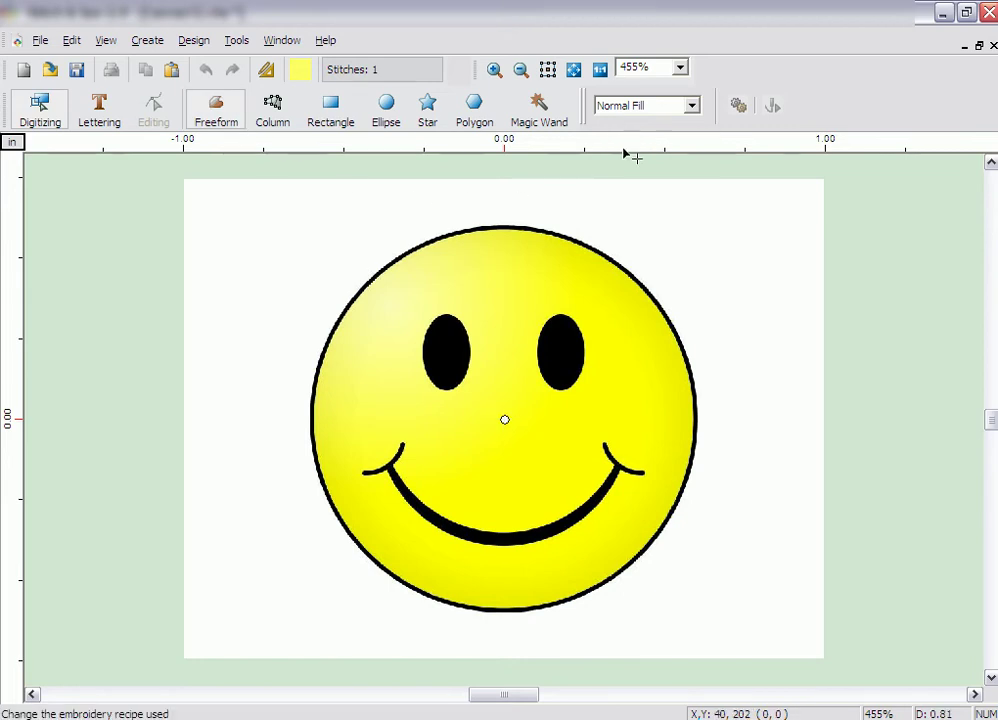
Step: In Embroidery Settings, enable fill underlay, adjust density, set step length 55, keep Manual Settings, and apply
right_click(631, 199)
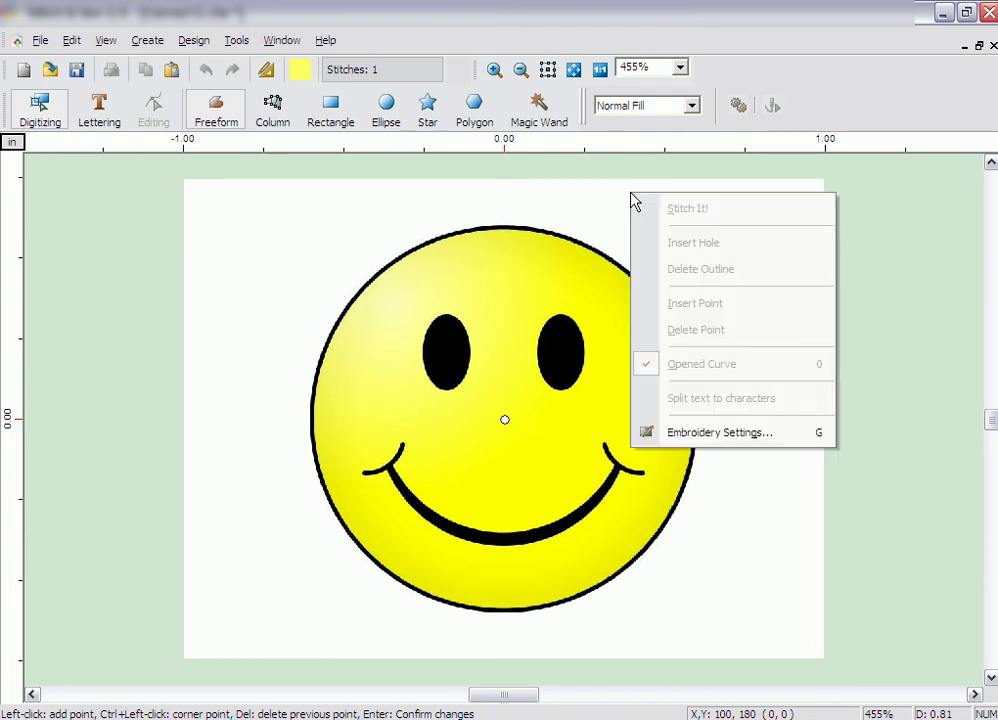
click(727, 434)
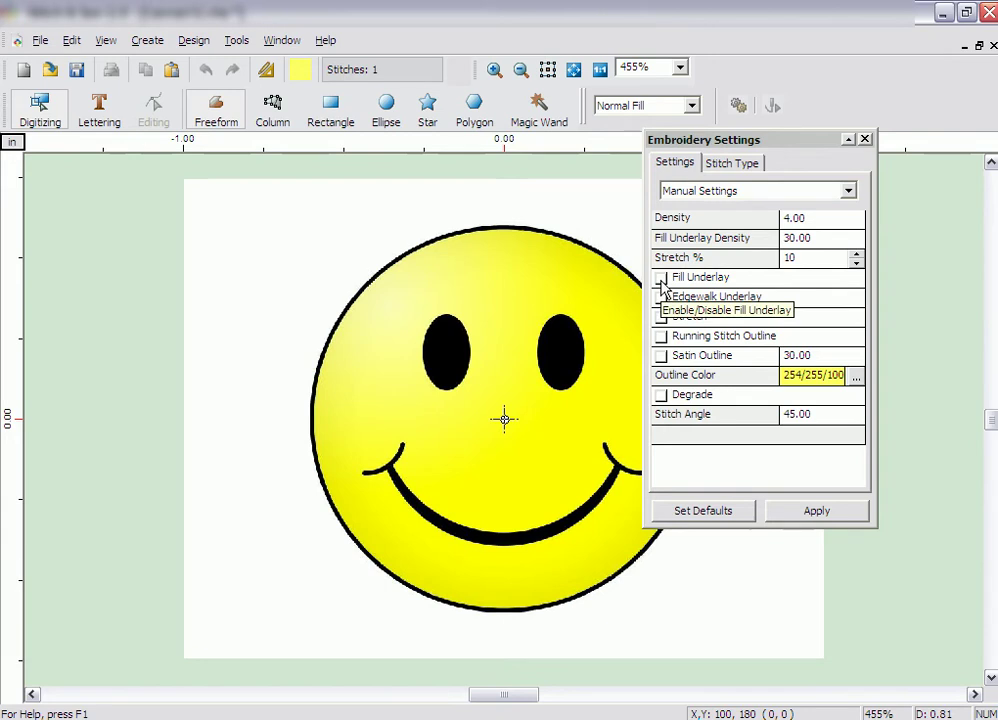
click(661, 280)
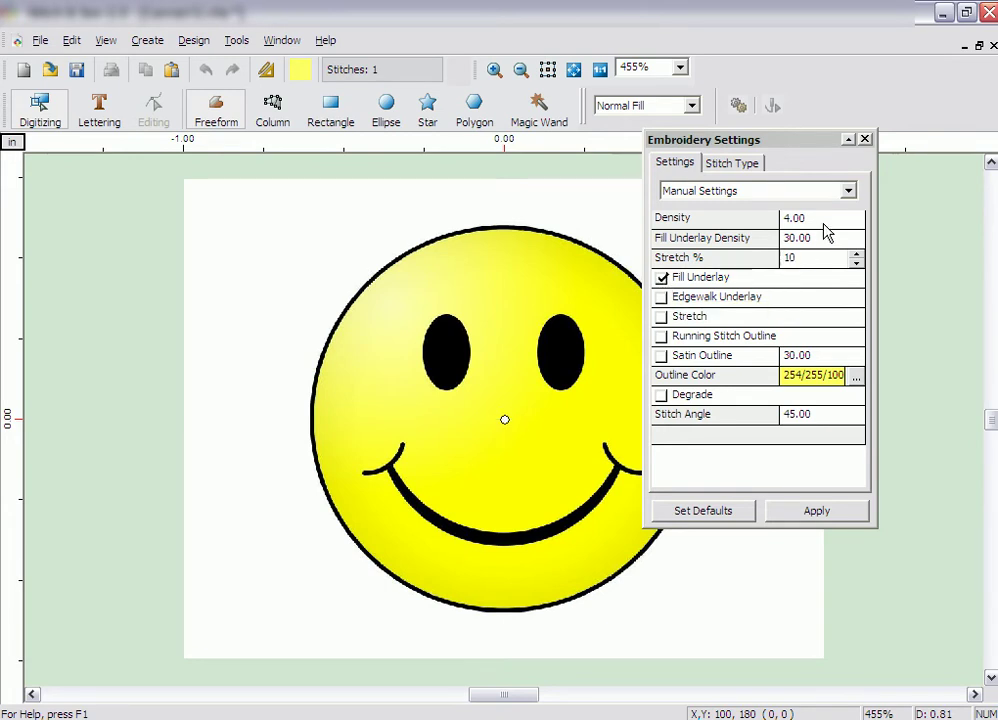
click(800, 217)
text(3.7)
click(733, 166)
click(808, 258)
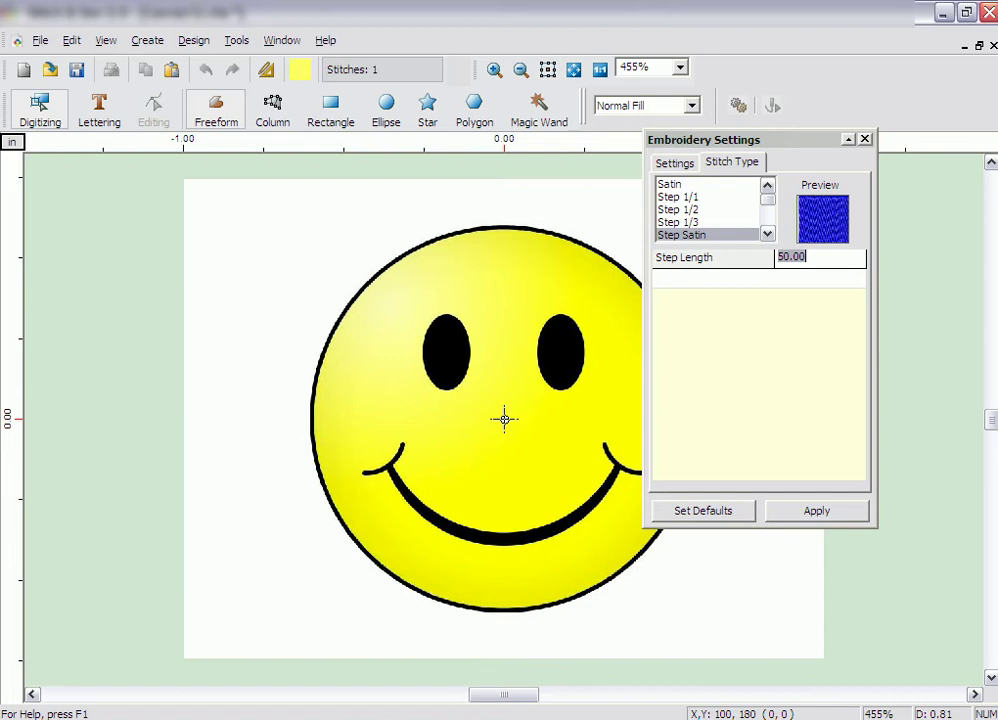
text(55)
click(674, 166)
click(693, 192)
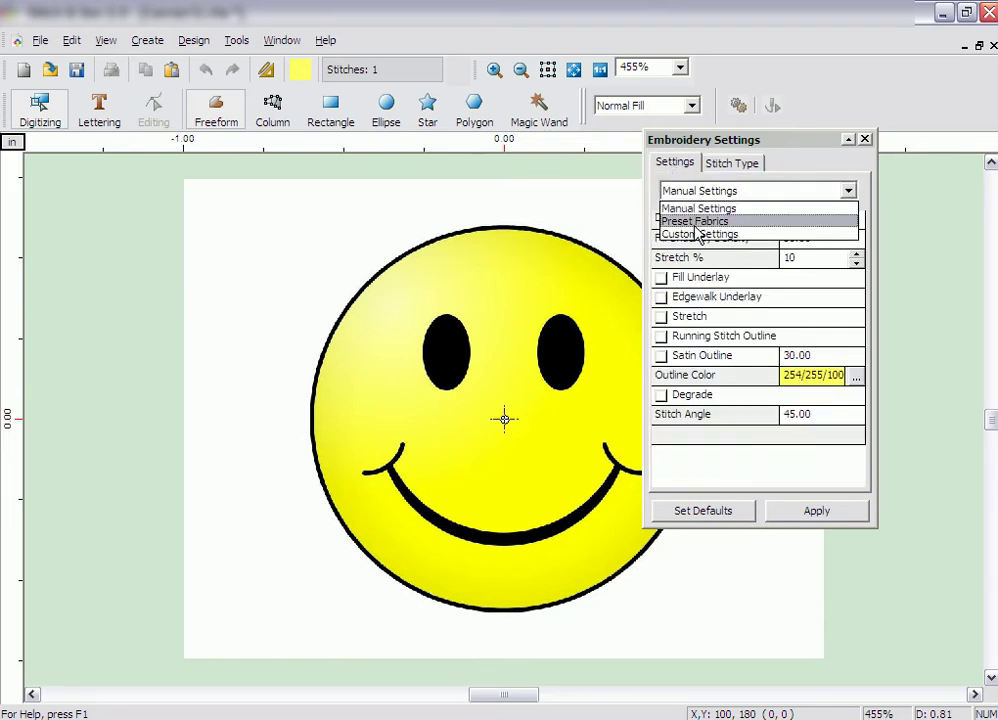
click(698, 209)
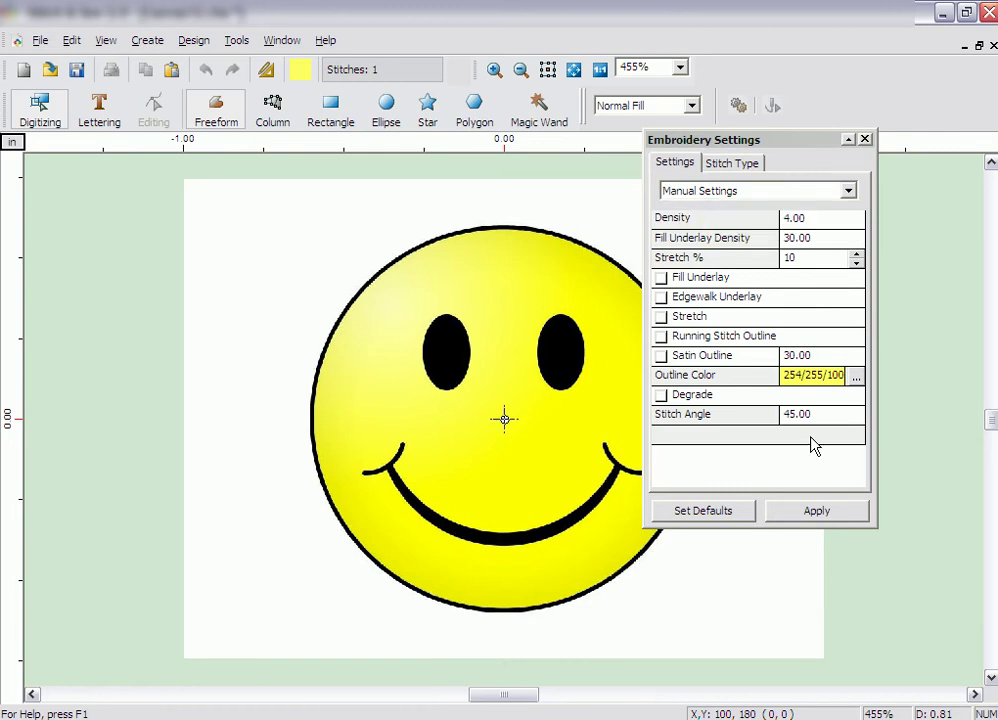
click(832, 512)
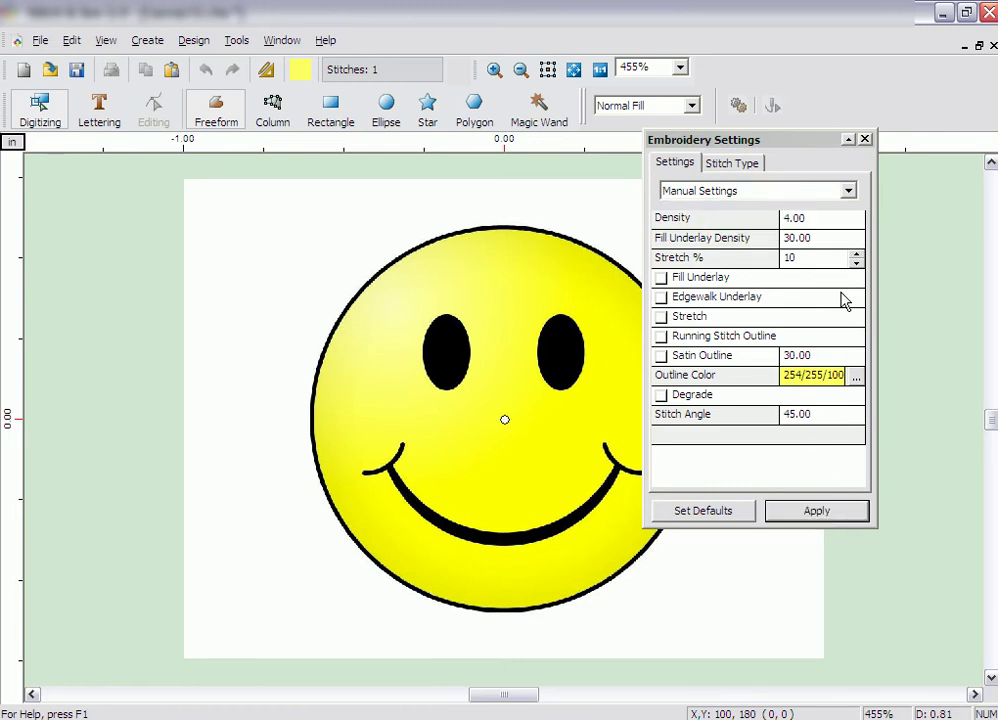
Step: Trace four points around the face circle and stitch it as a yellow fill, reaching 872 stitches
click(865, 140)
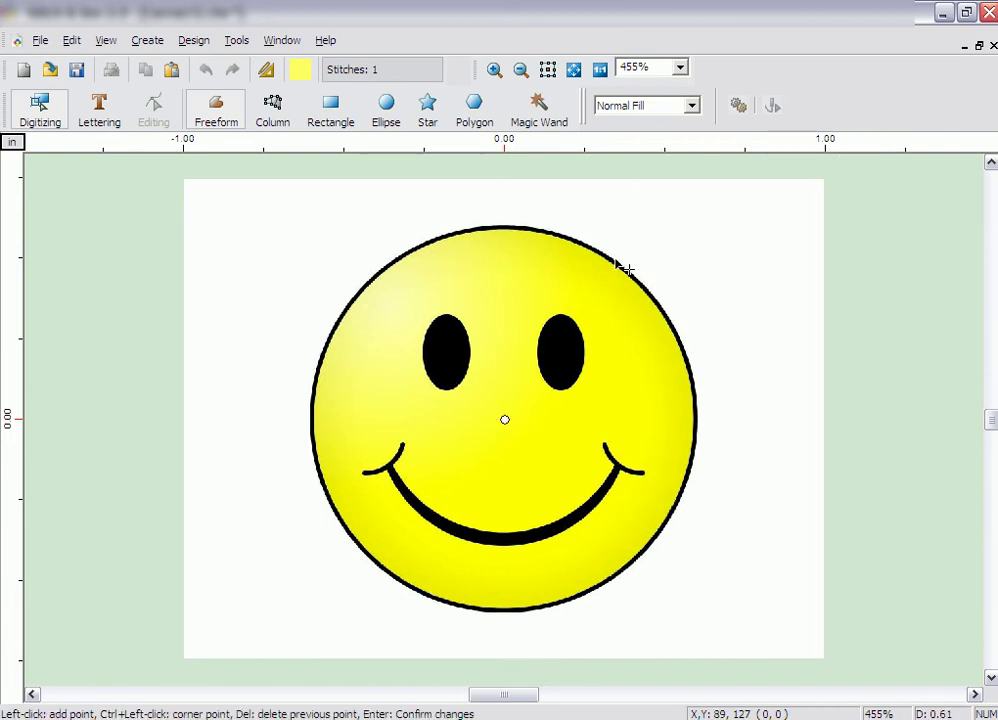
click(502, 228)
click(314, 407)
click(497, 610)
click(699, 416)
right_click(697, 372)
click(742, 388)
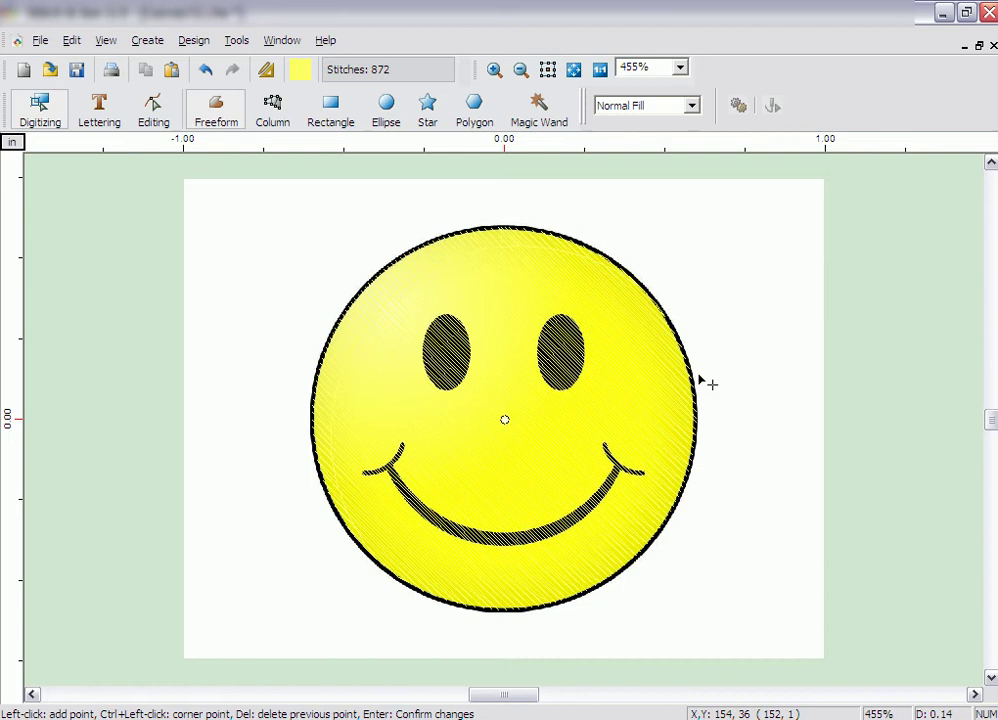
click(163, 128)
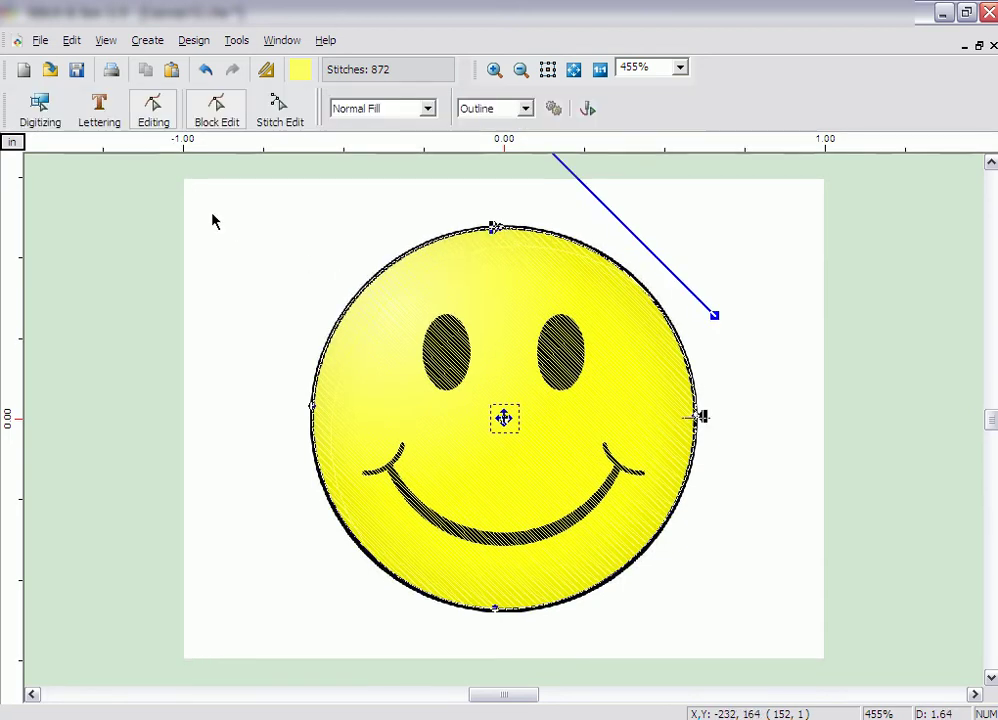
right_click(213, 216)
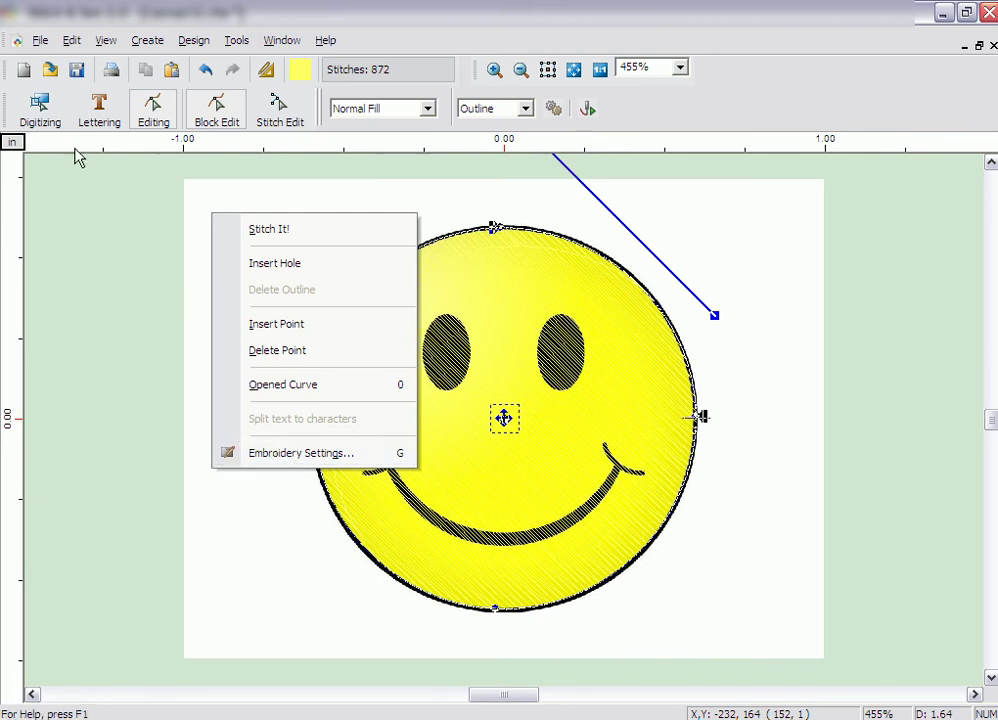
click(40, 115)
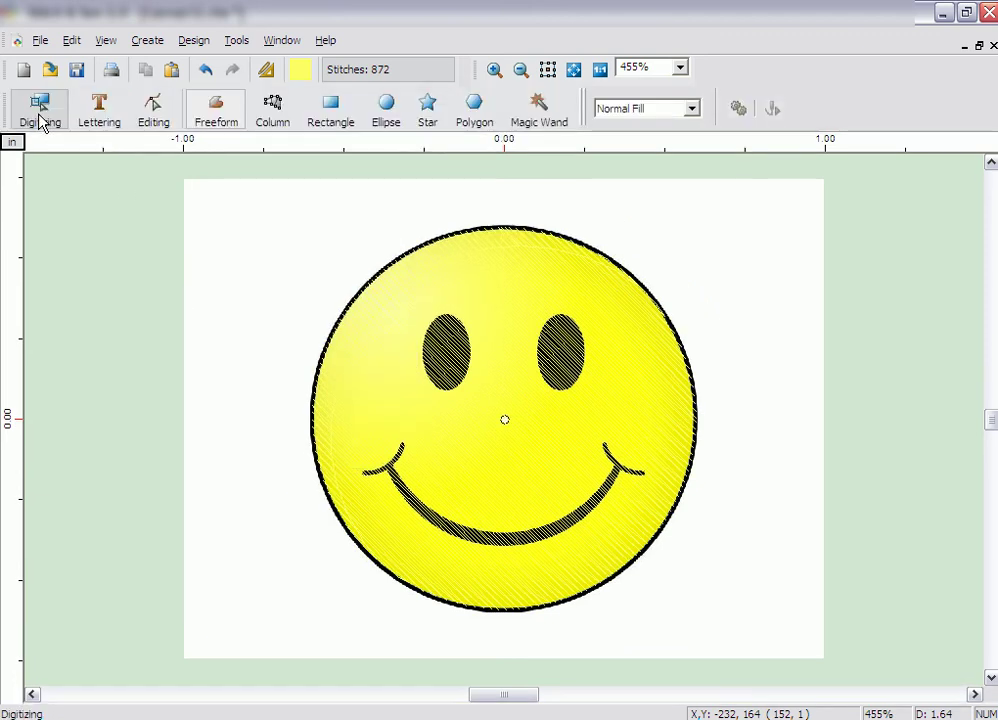
Step: Choose the Satin line stitch type and change the thread colour to near-black, RGB 10/10/0
click(219, 125)
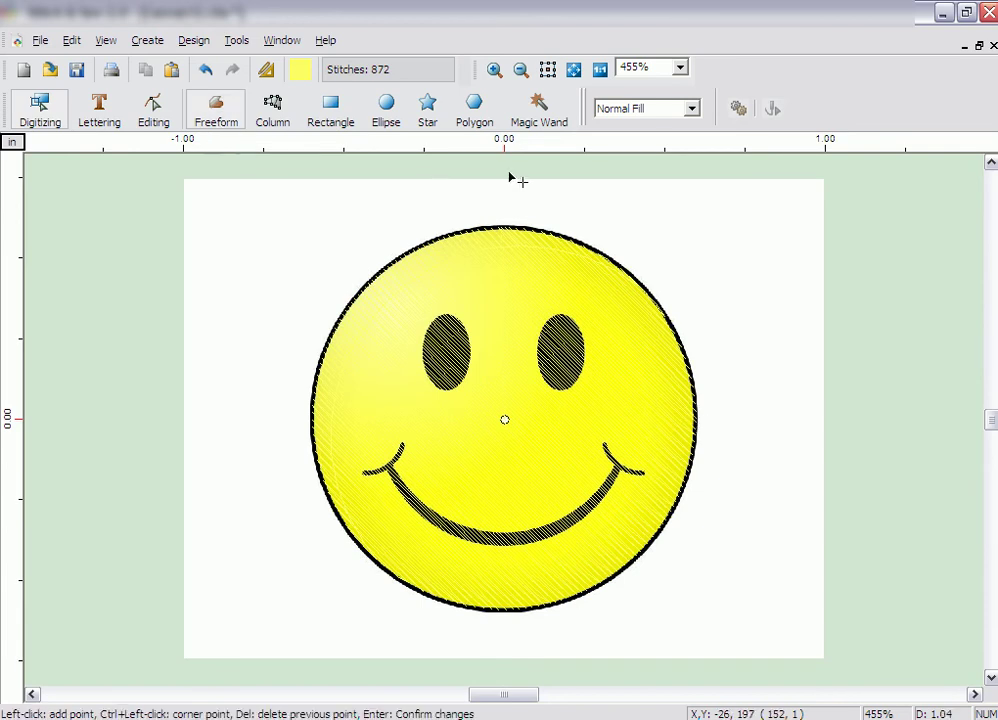
click(643, 110)
click(641, 140)
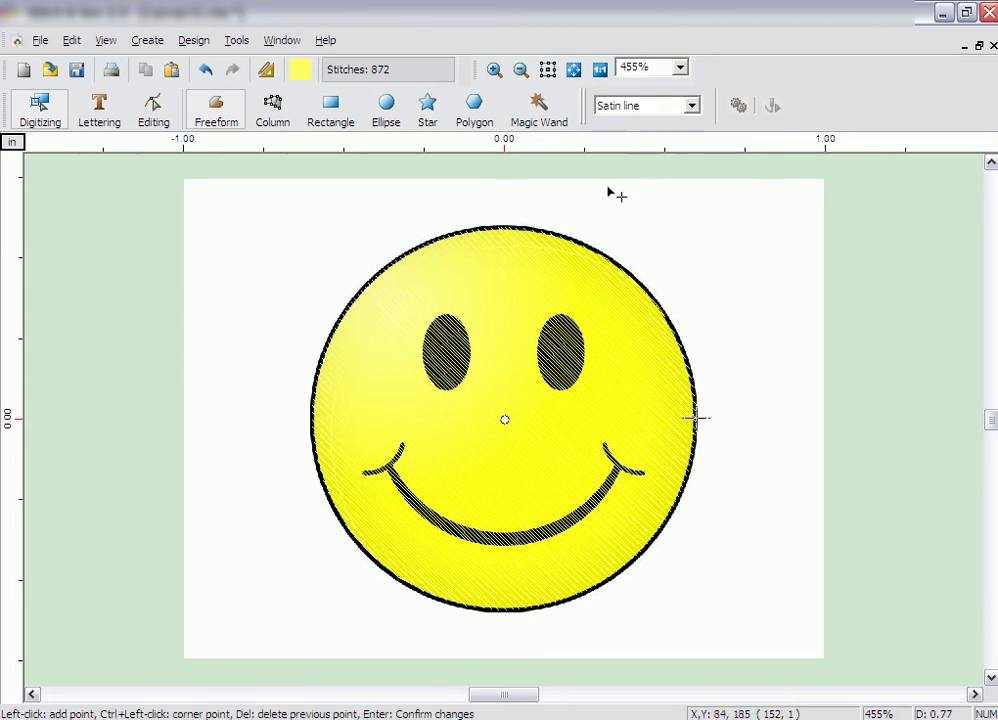
click(300, 70)
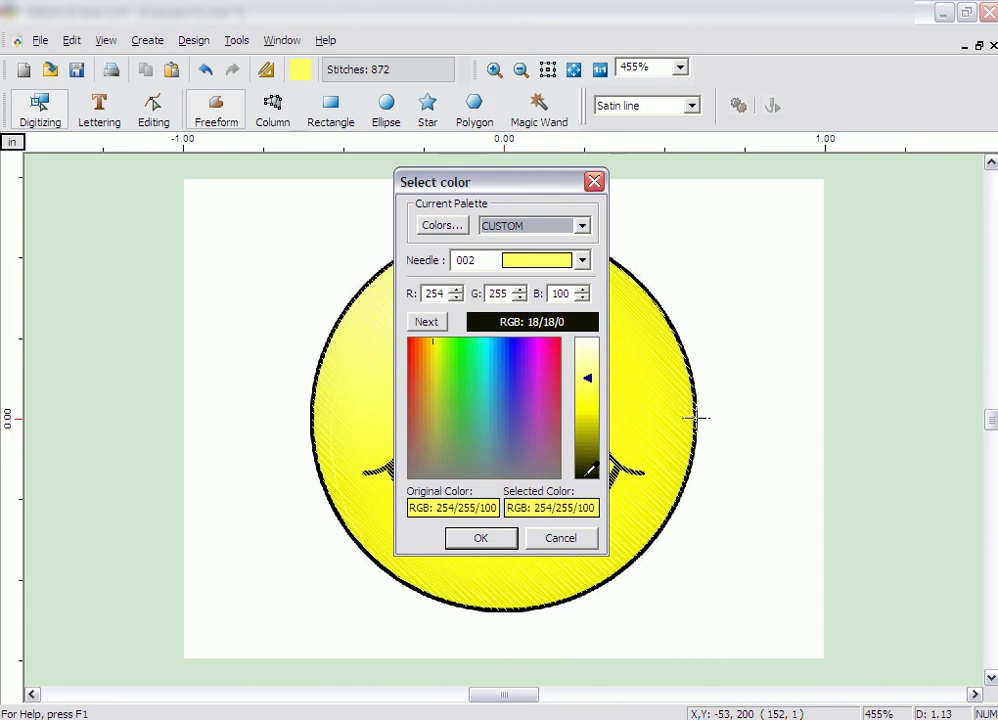
click(570, 466)
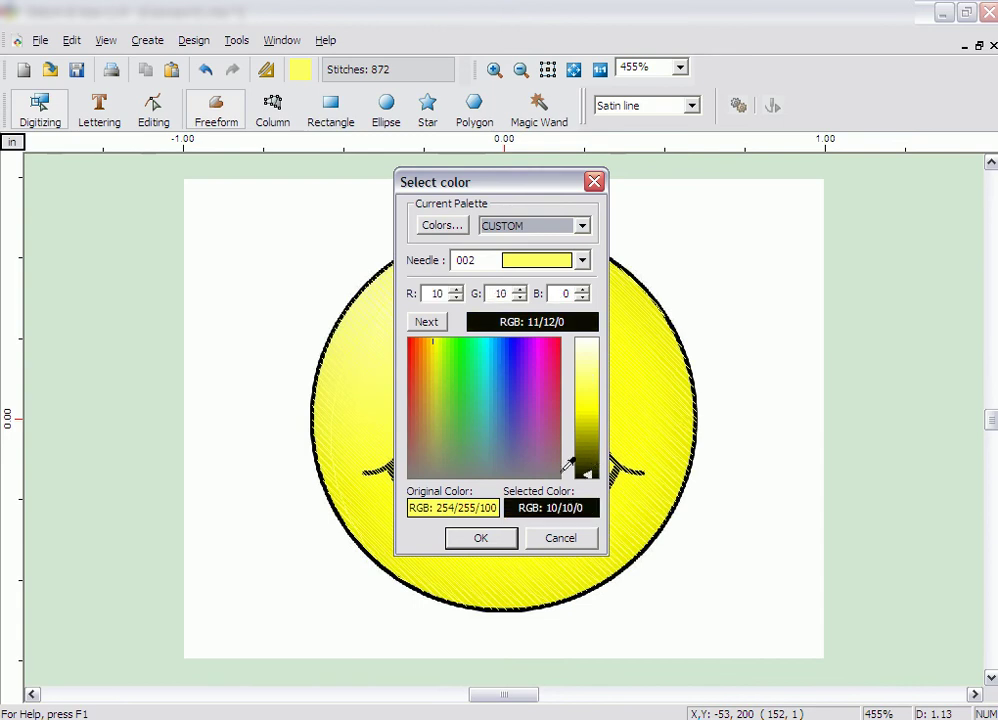
click(511, 539)
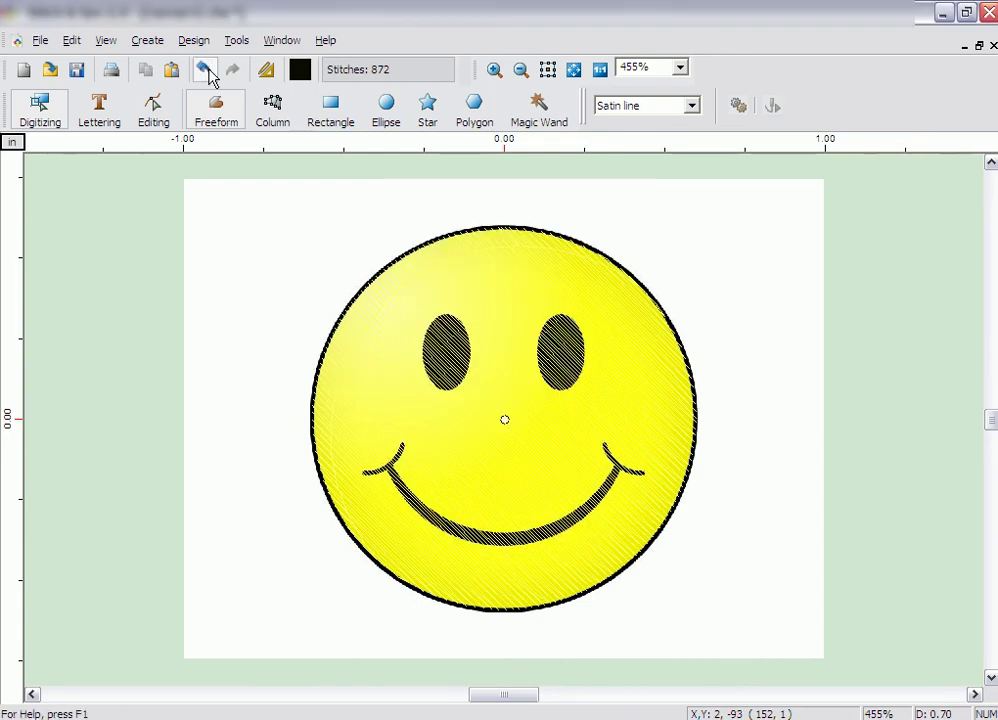
click(215, 106)
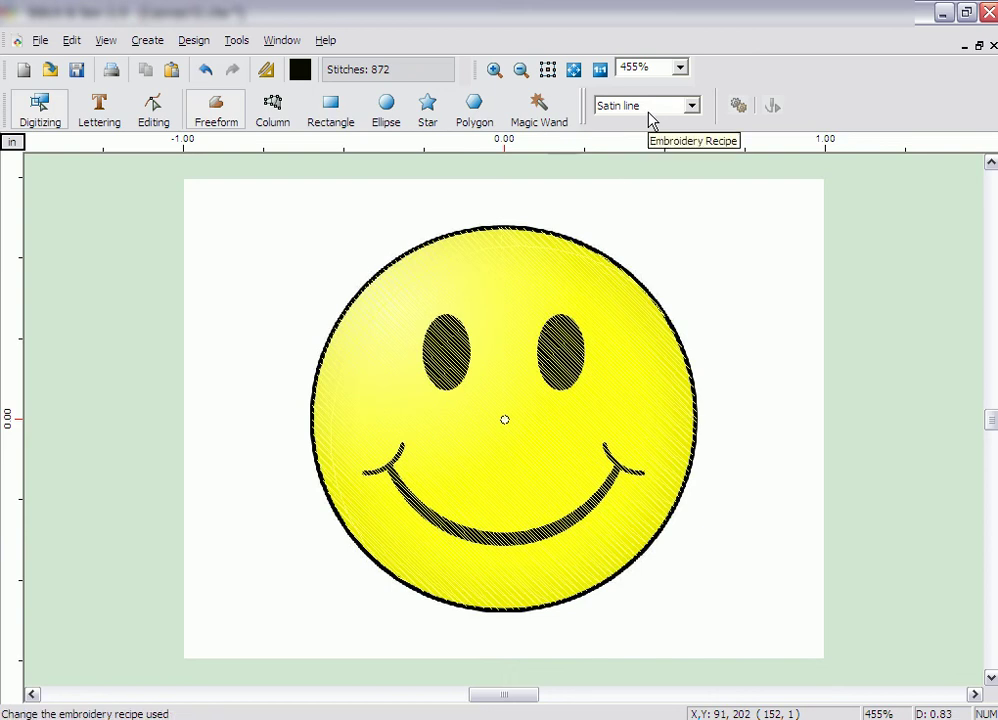
Step: Set the satin outline's column width to 15 in Embroidery Settings and apply it
right_click(651, 177)
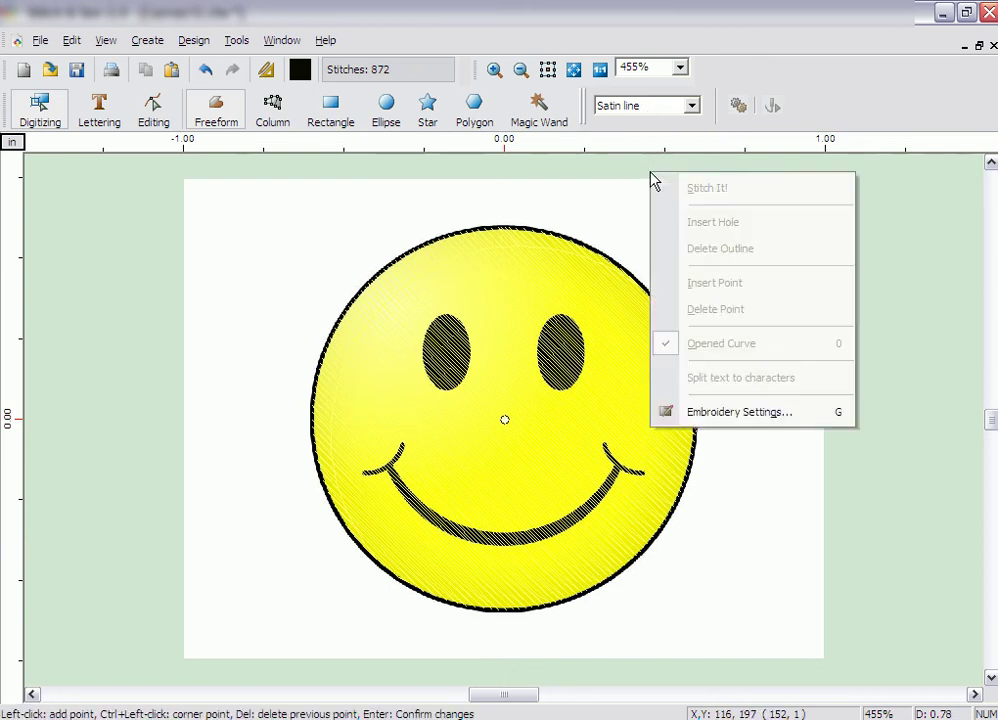
click(734, 415)
click(797, 240)
text(1)
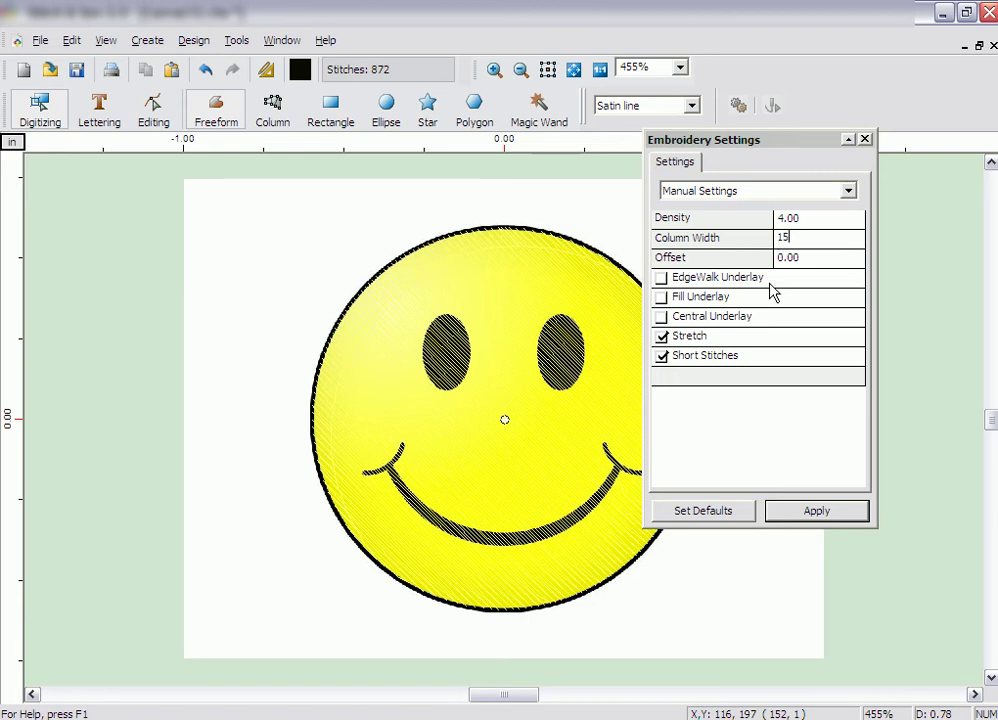
text(5)
click(818, 509)
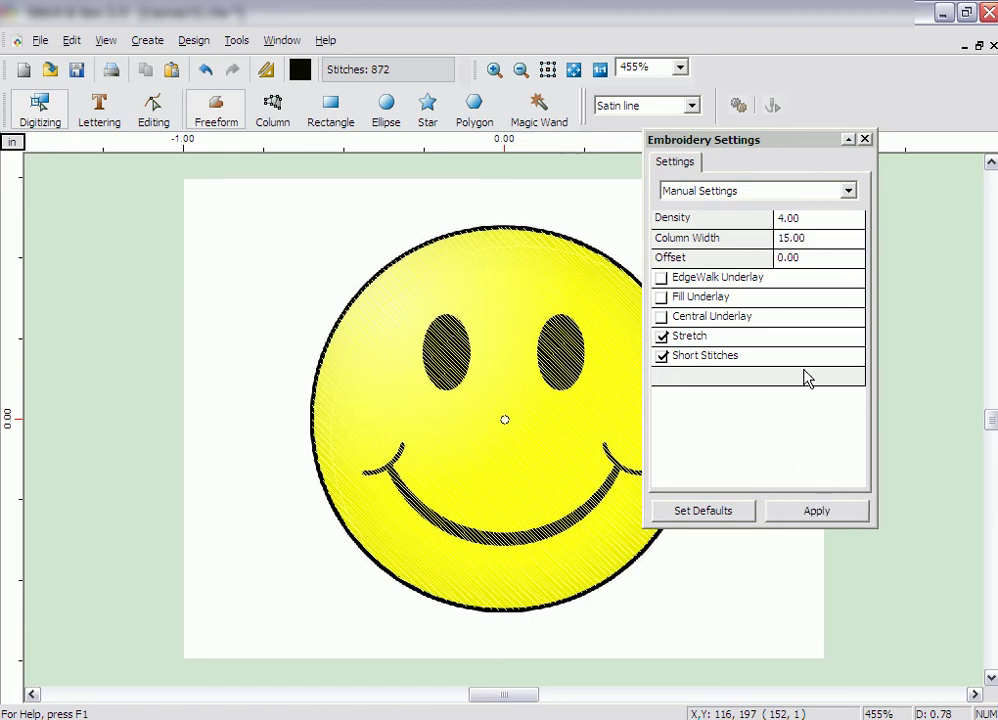
click(864, 139)
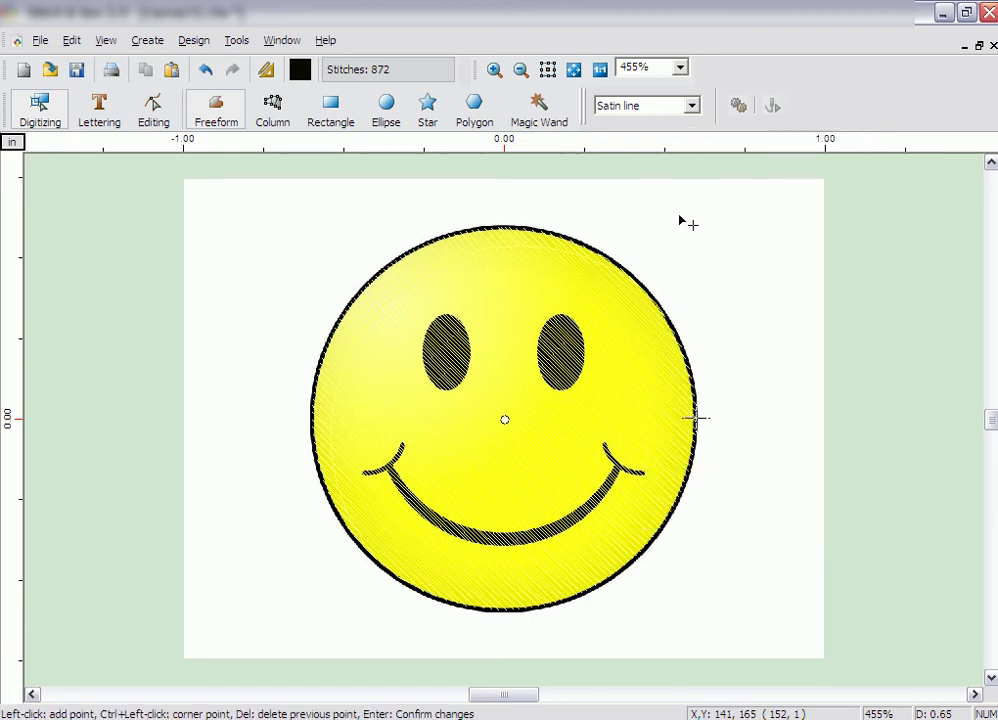
Step: Trace the circle's edge as a closed curve and stitch the black border, reaching 1370 stitches
click(504, 226)
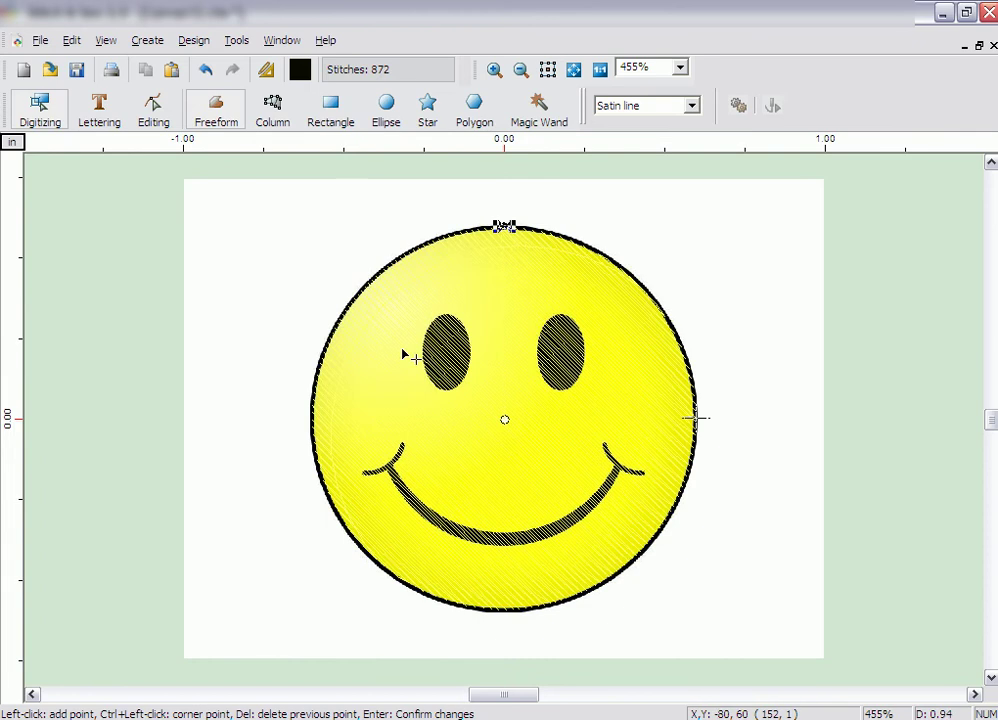
click(317, 413)
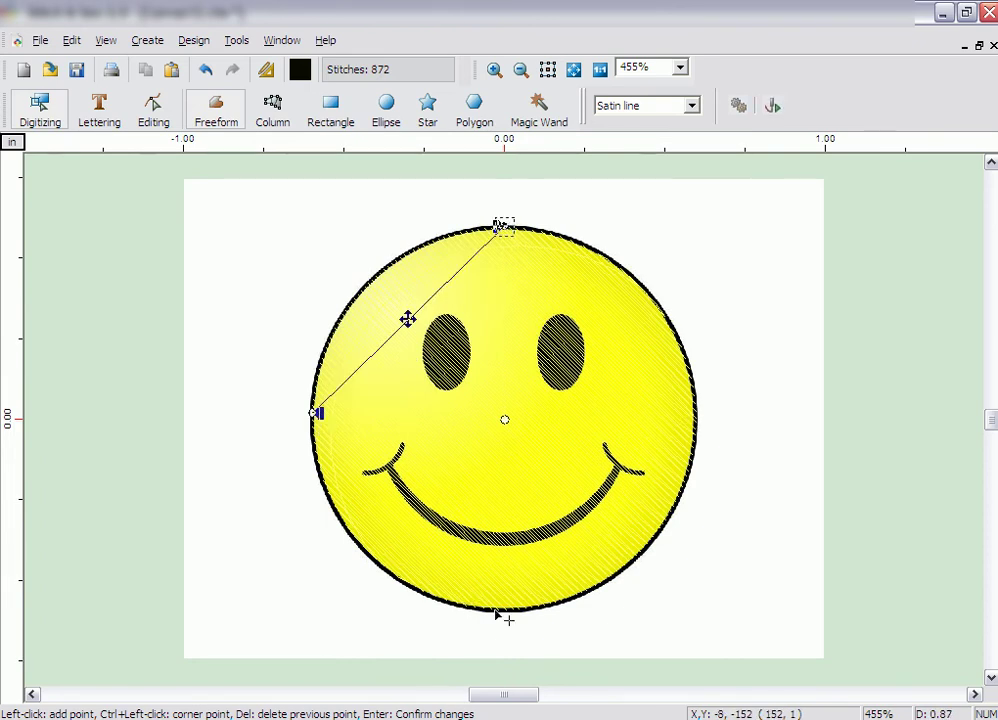
click(494, 611)
click(696, 417)
click(697, 414)
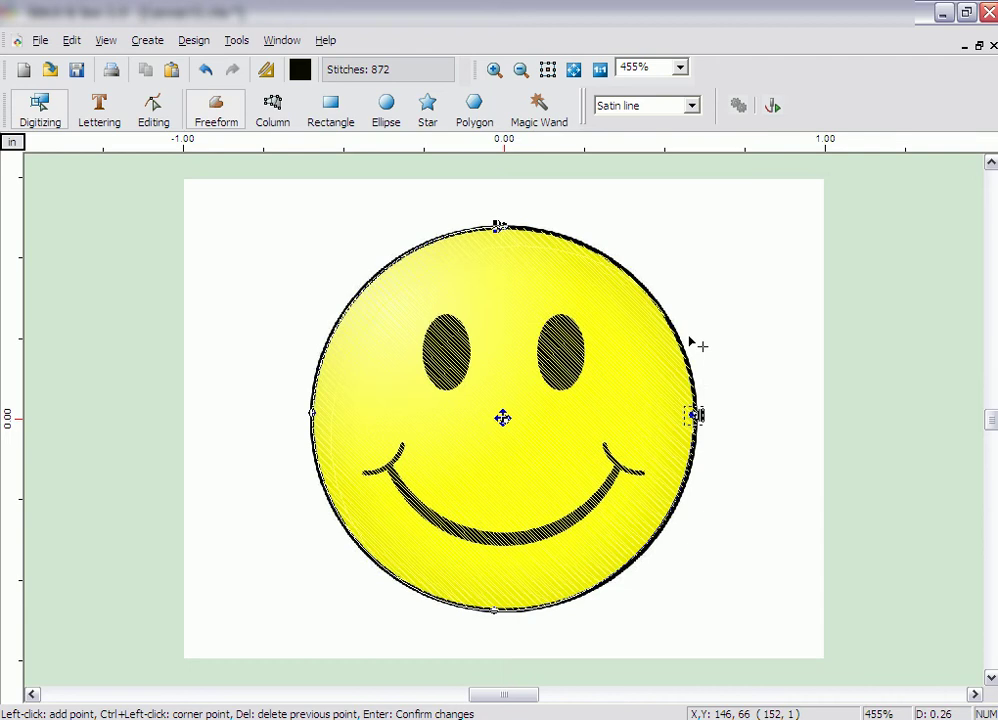
right_click(691, 344)
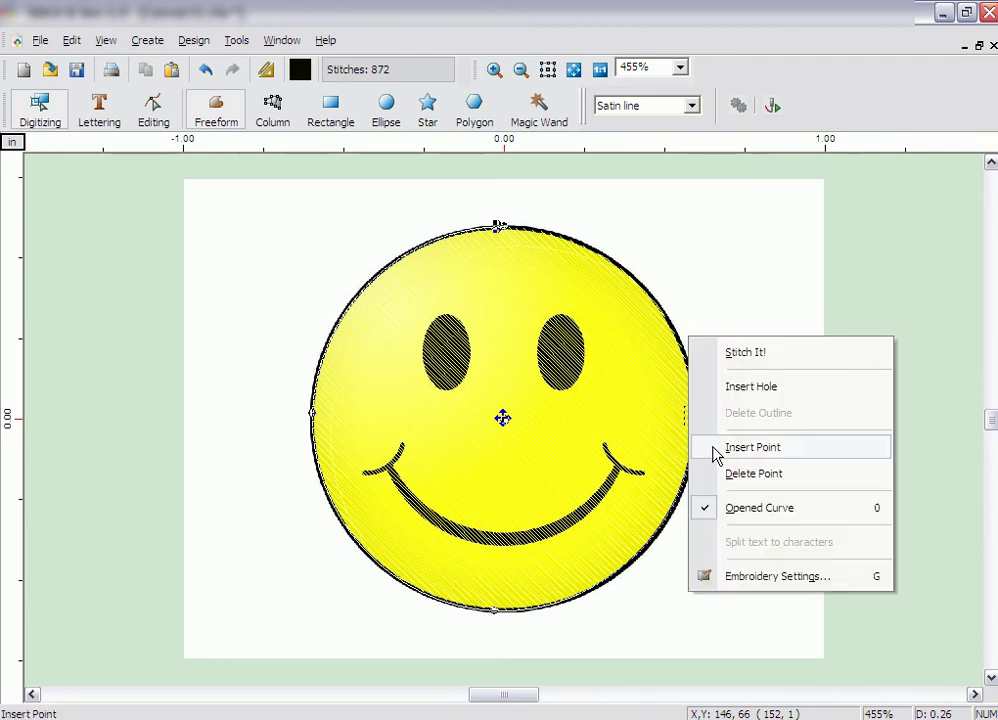
click(757, 510)
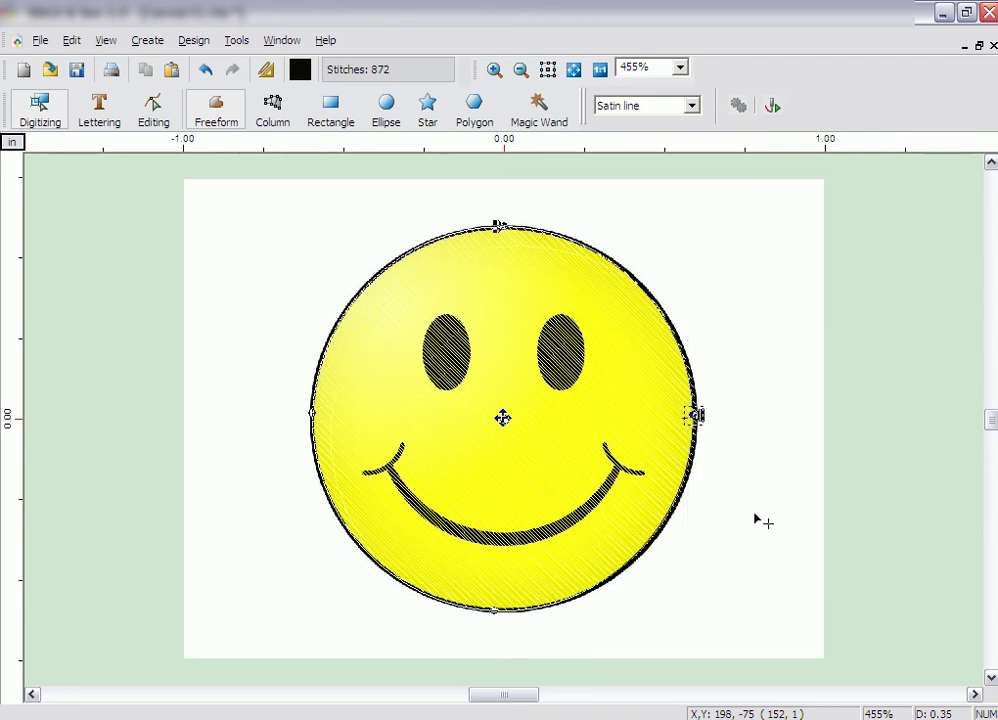
right_click(739, 403)
click(773, 411)
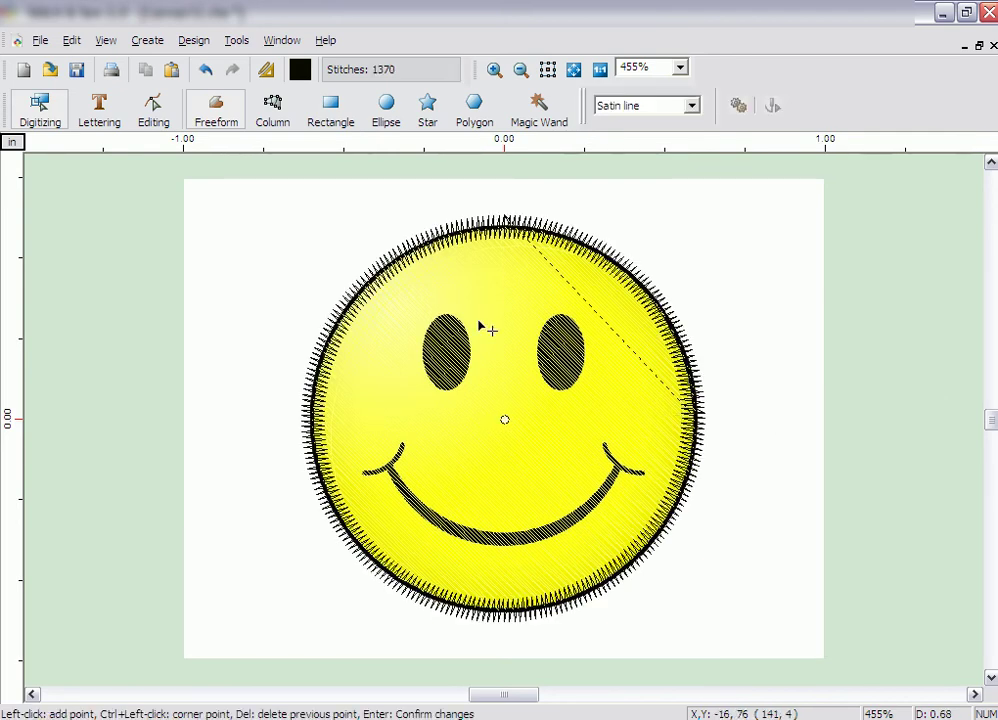
Step: Zoom in on the smile and stitch a three-point black column over its left-end crossing stroke
click(272, 112)
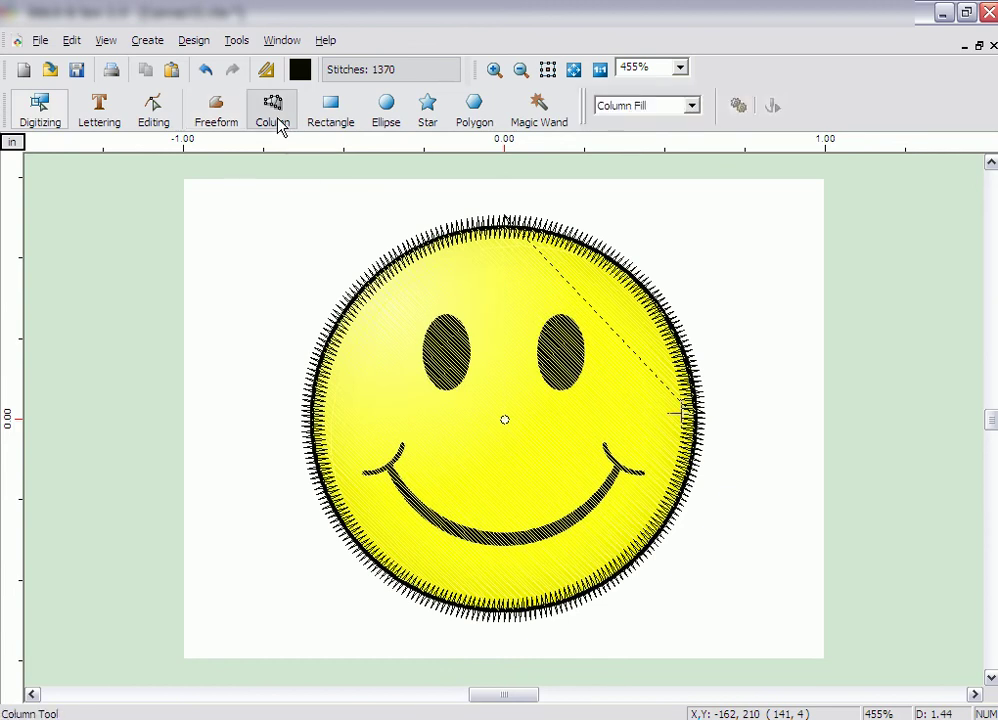
click(488, 74)
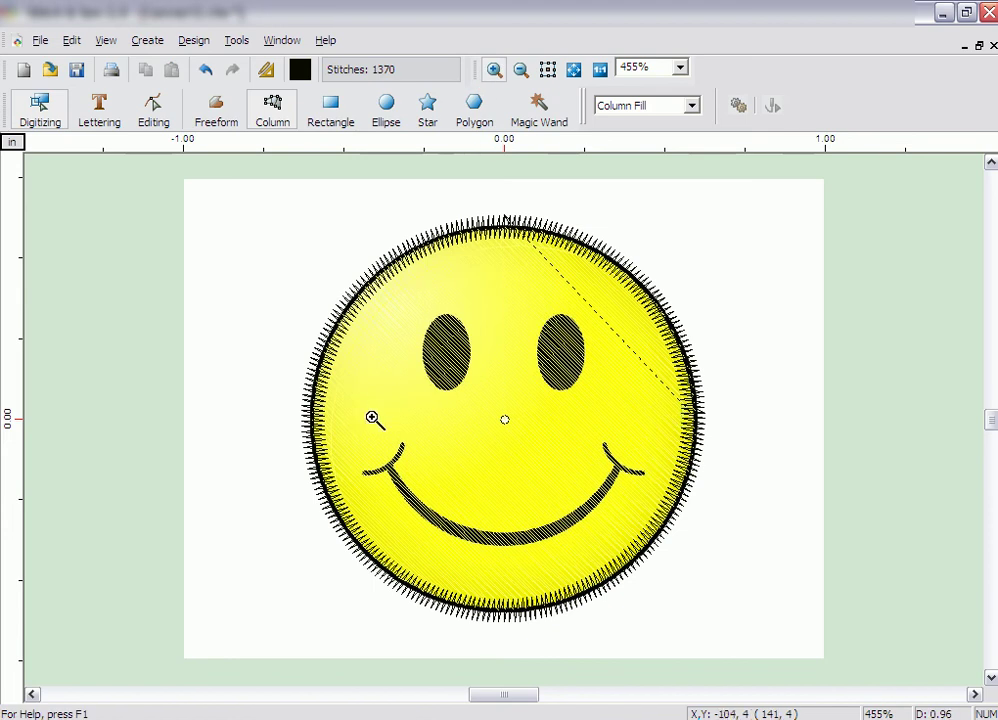
drag(347, 430, 664, 557)
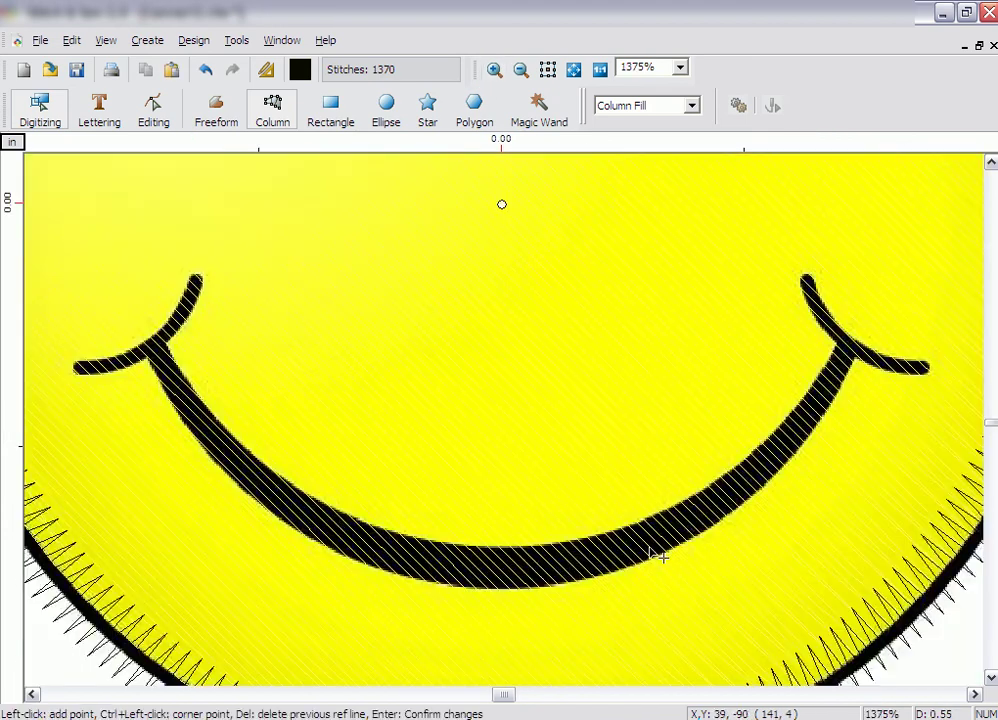
click(189, 275)
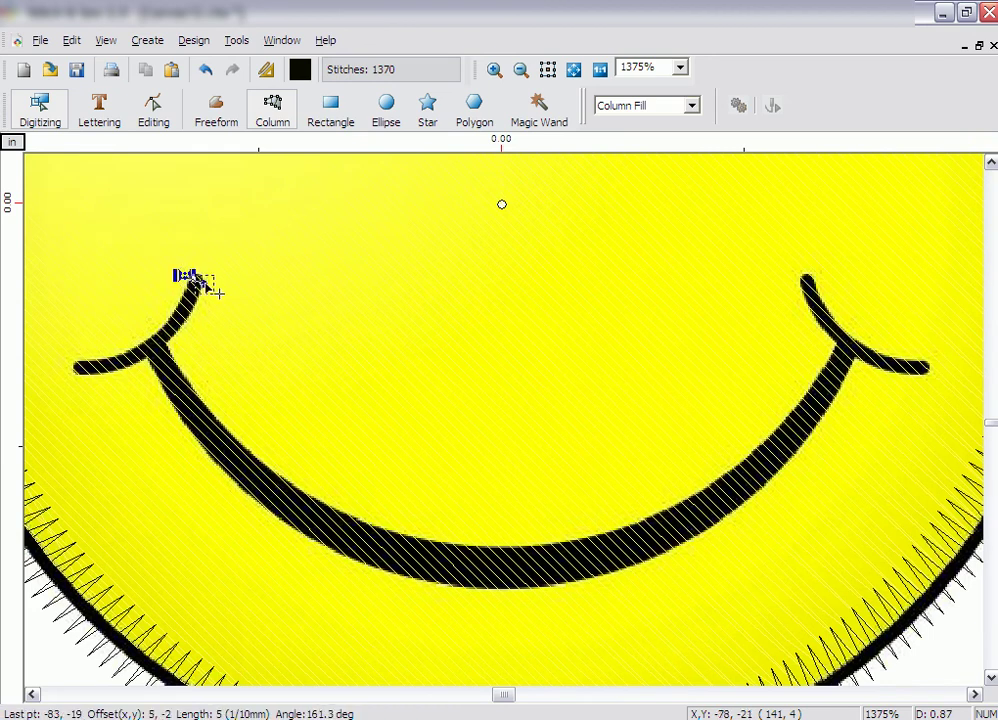
click(145, 338)
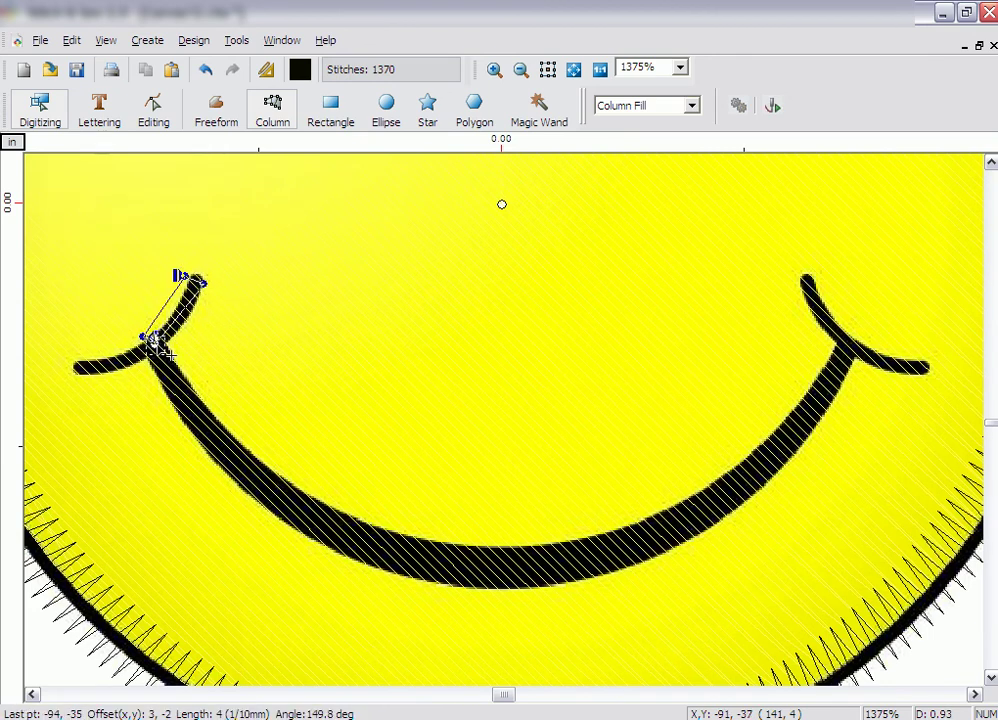
click(79, 358)
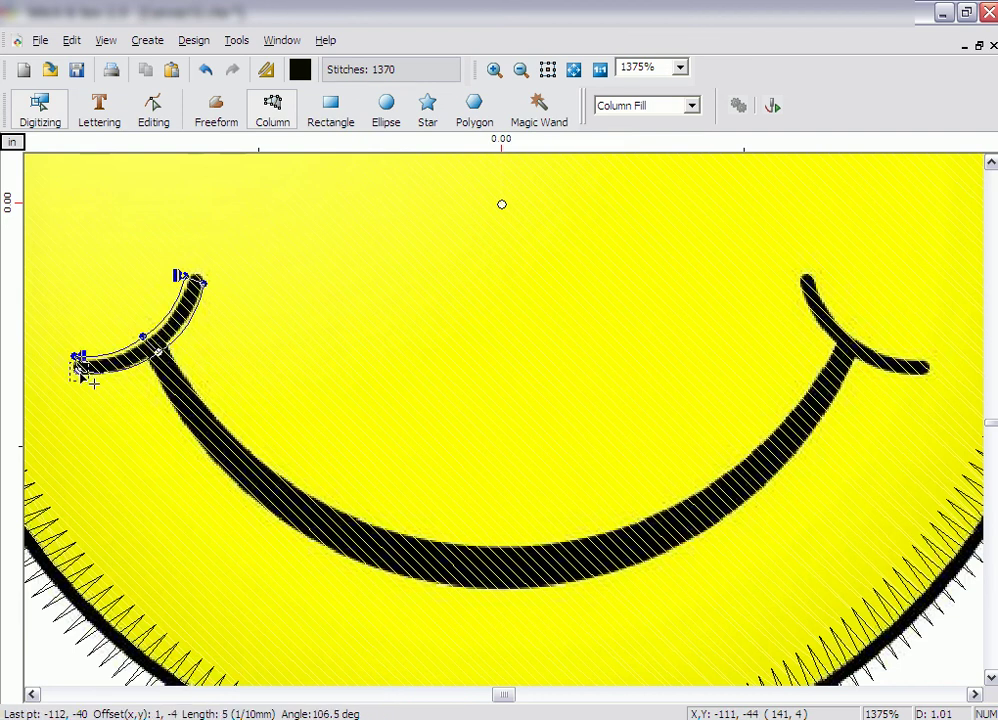
right_click(210, 312)
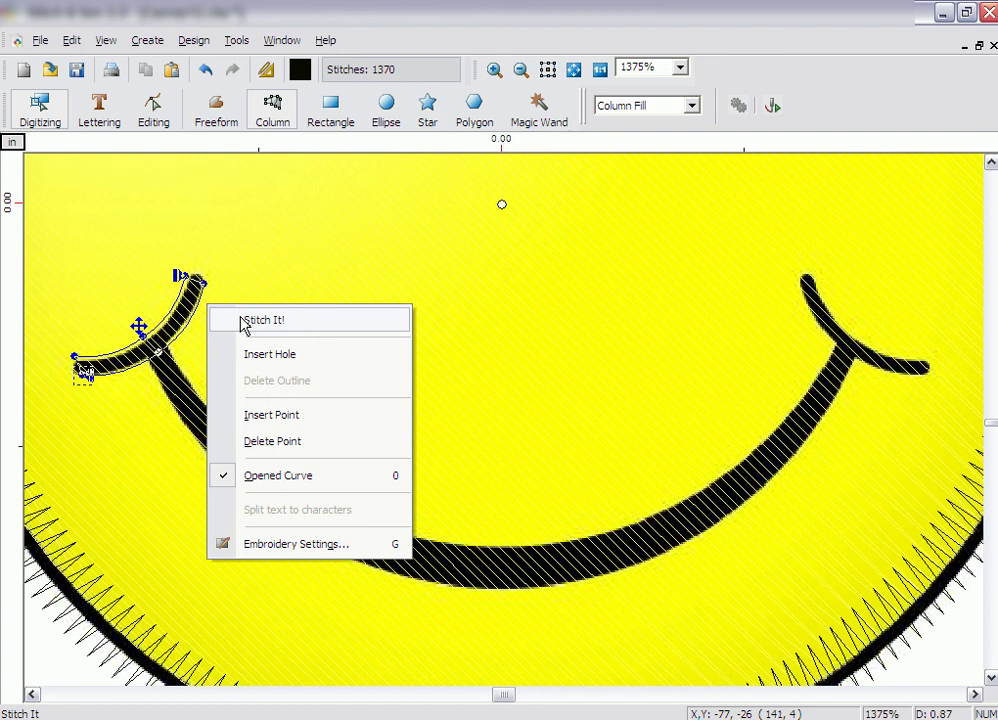
click(242, 322)
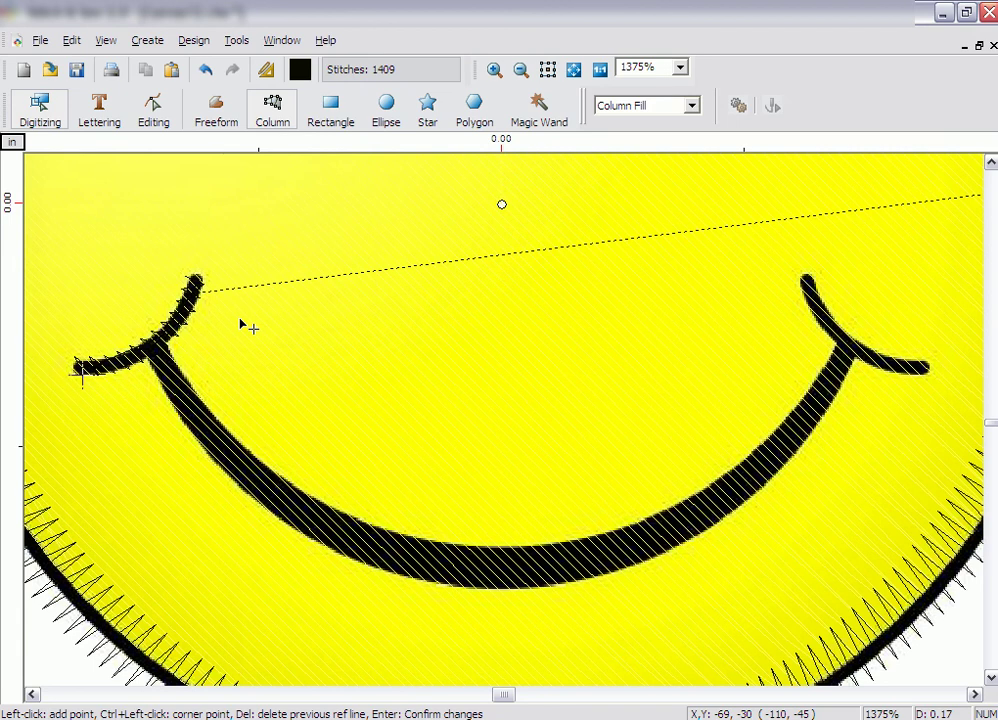
Step: Move the left smile tip's exit point to the smile junction and restitch it, reaching 1412 stitches
click(153, 120)
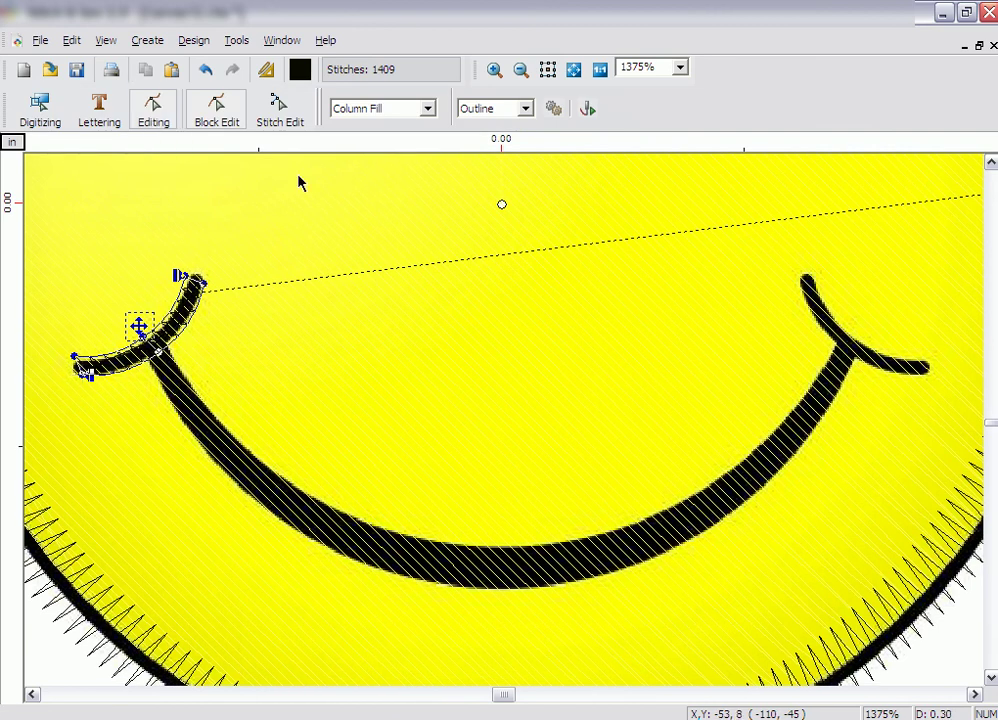
click(525, 108)
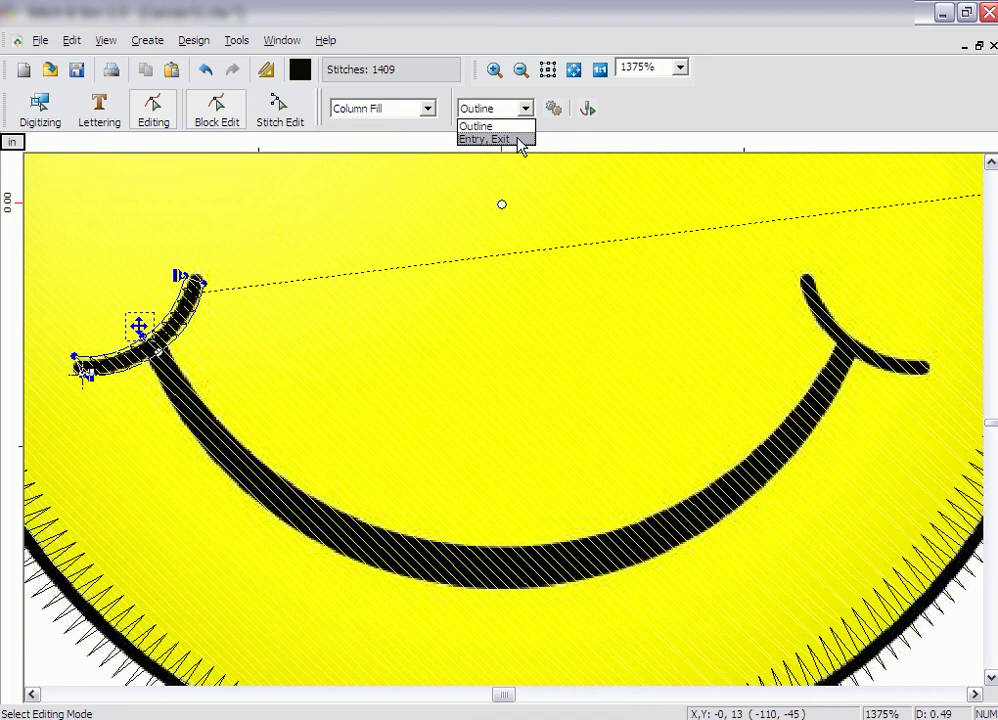
click(519, 140)
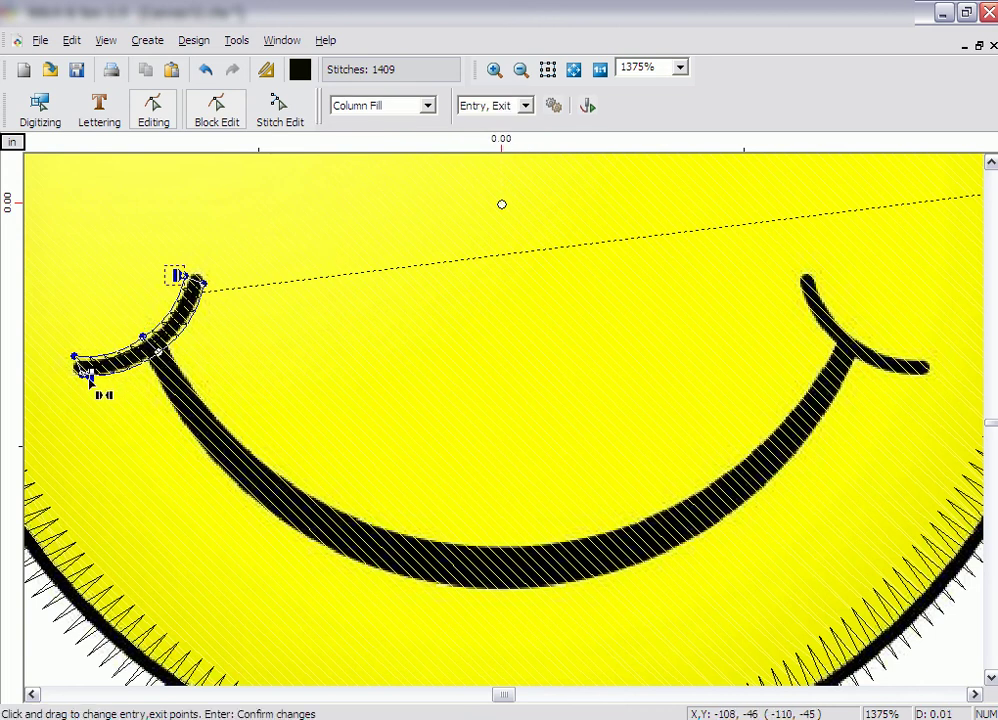
mouse_move(88, 373)
mouse_down()
mouse_move(112, 385)
mouse_move(160, 378)
mouse_move(160, 353)
mouse_up()
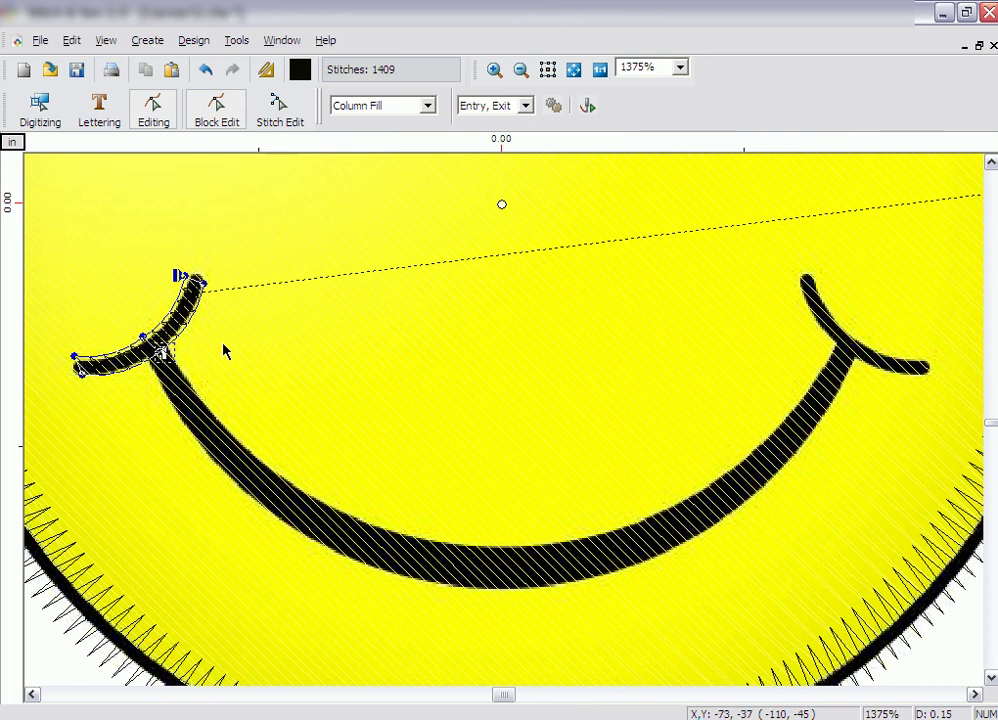
right_click(265, 308)
click(318, 316)
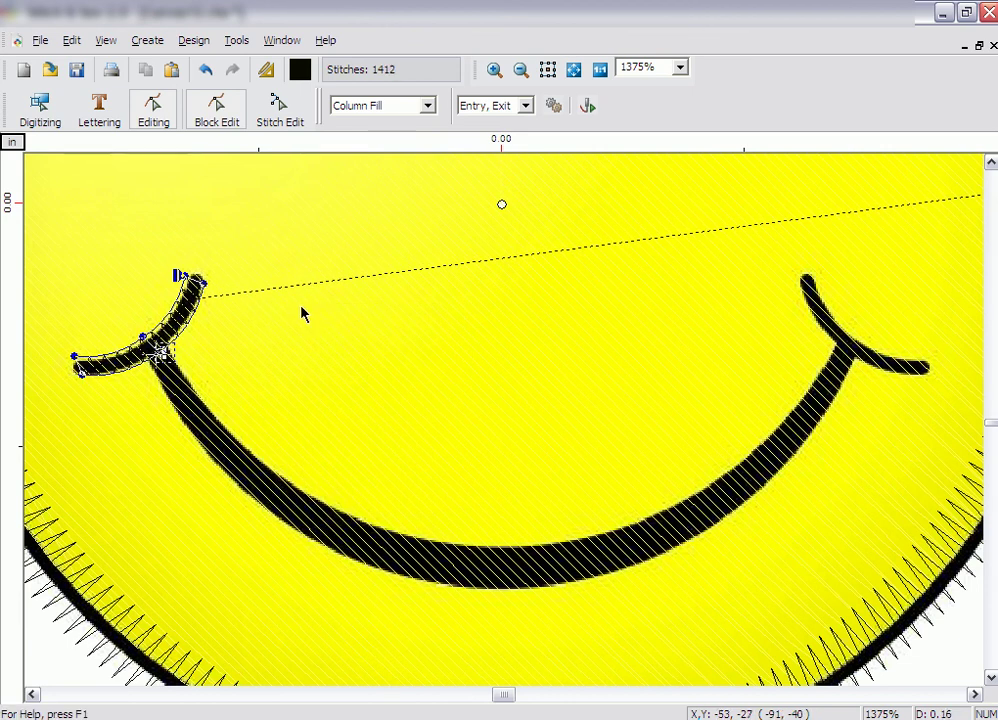
Step: Digitize a column from the smile's left end, through its bottom, to the right end and stitch it
click(40, 118)
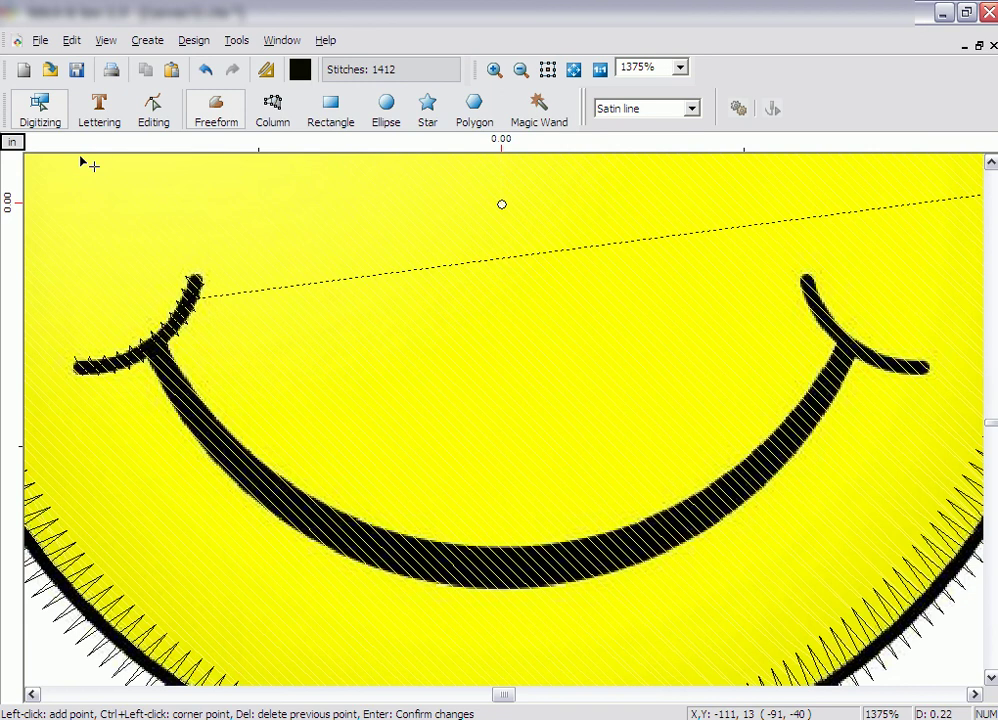
click(274, 122)
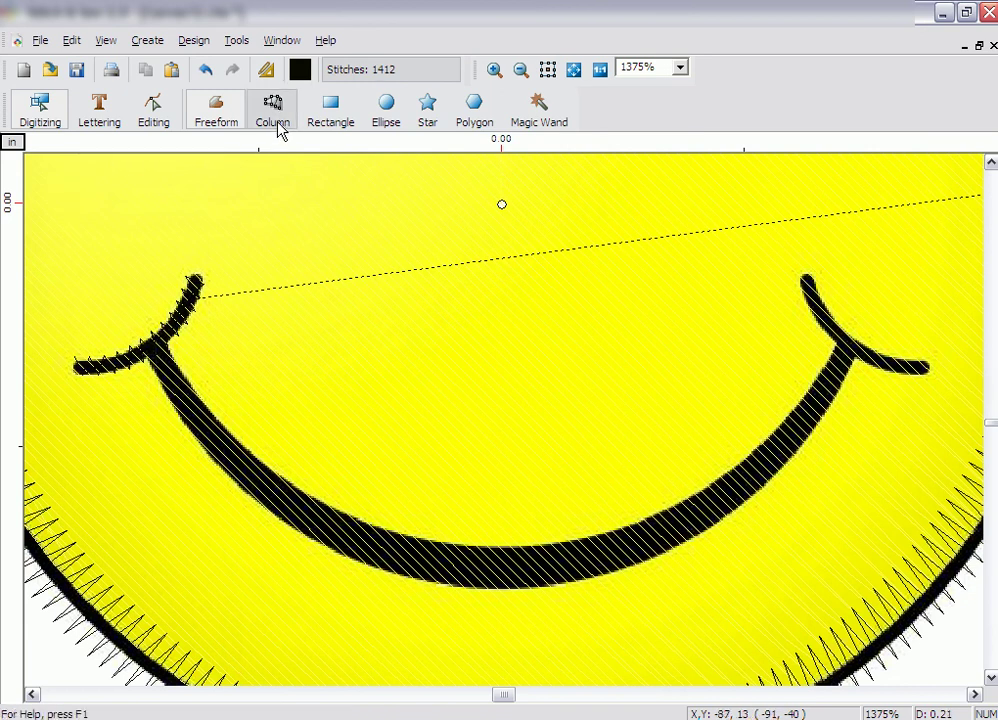
click(143, 361)
click(172, 346)
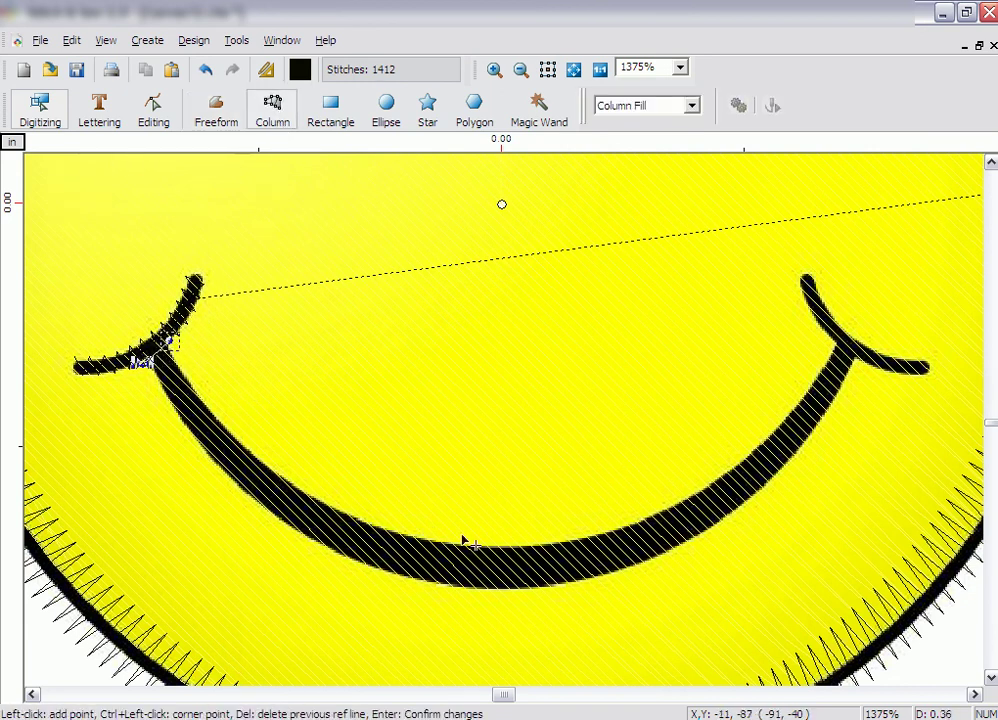
click(500, 541)
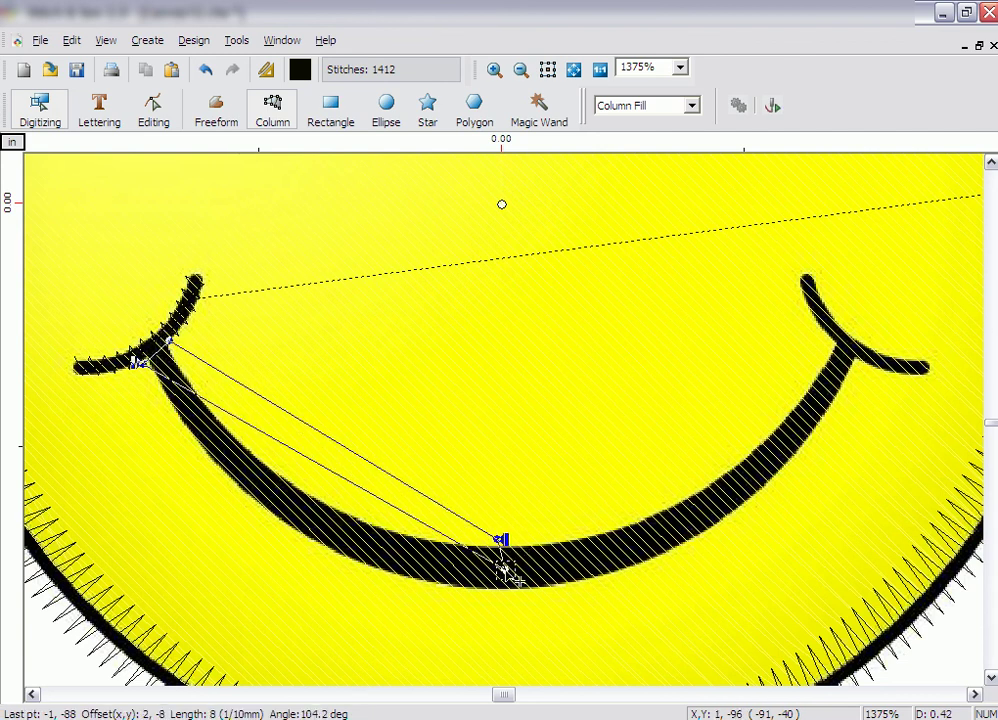
click(501, 597)
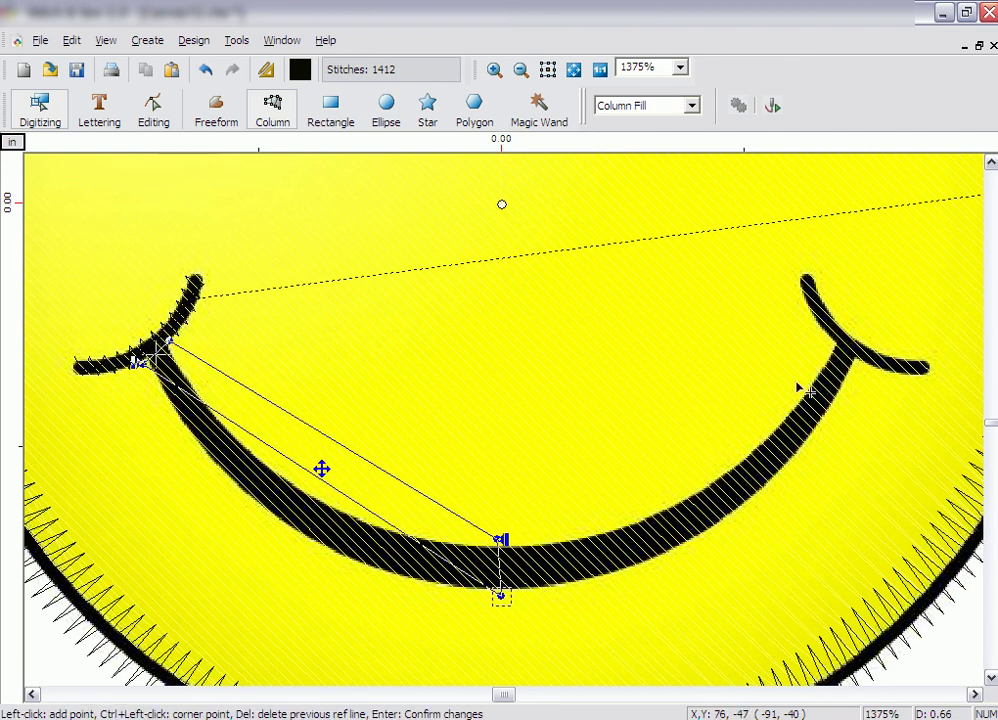
click(837, 350)
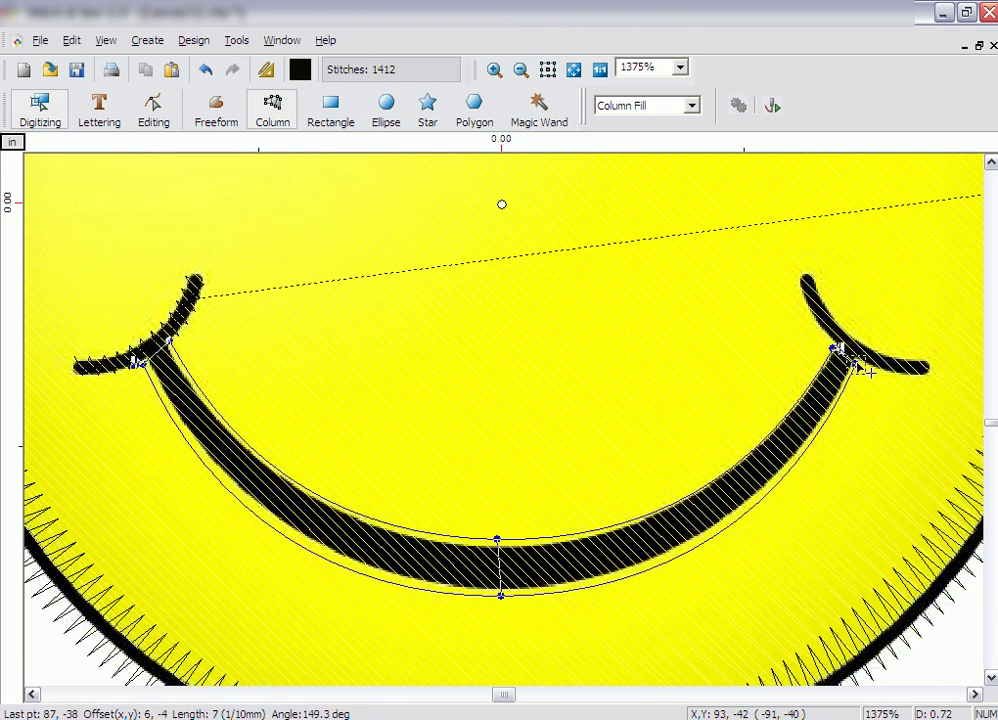
right_click(862, 368)
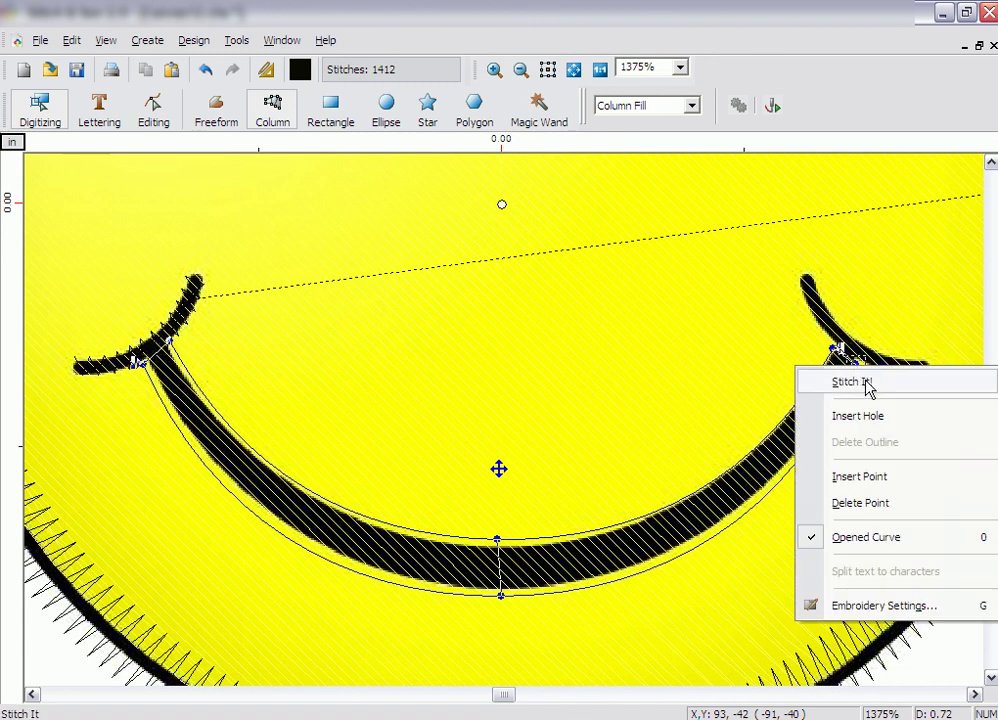
click(838, 382)
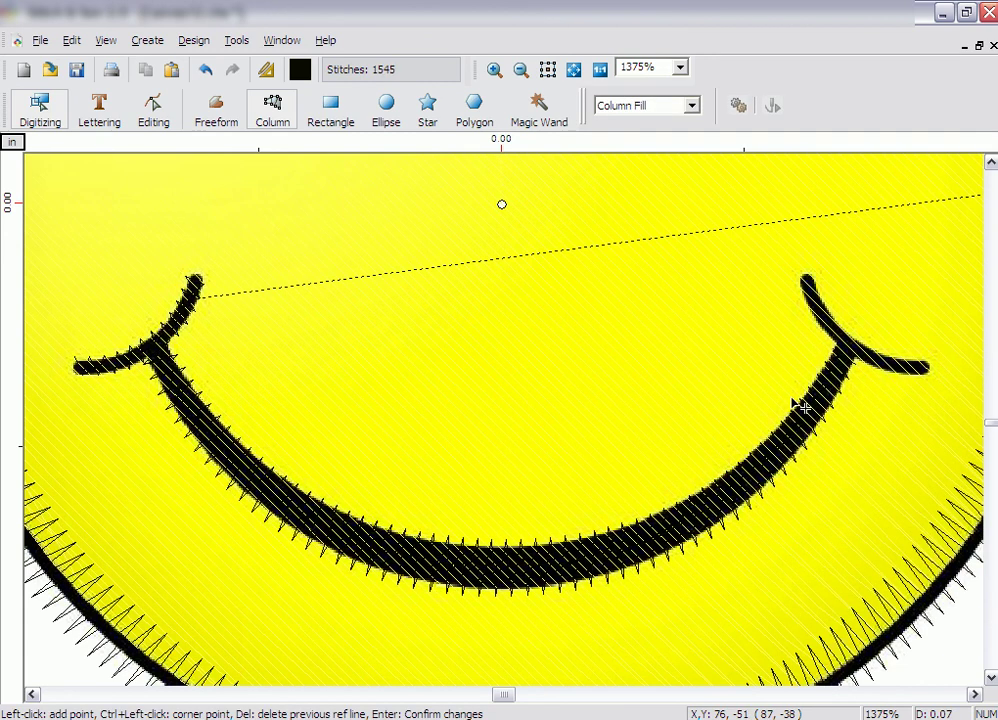
Step: Stitch a three-point black column along the smile's right tip
click(806, 280)
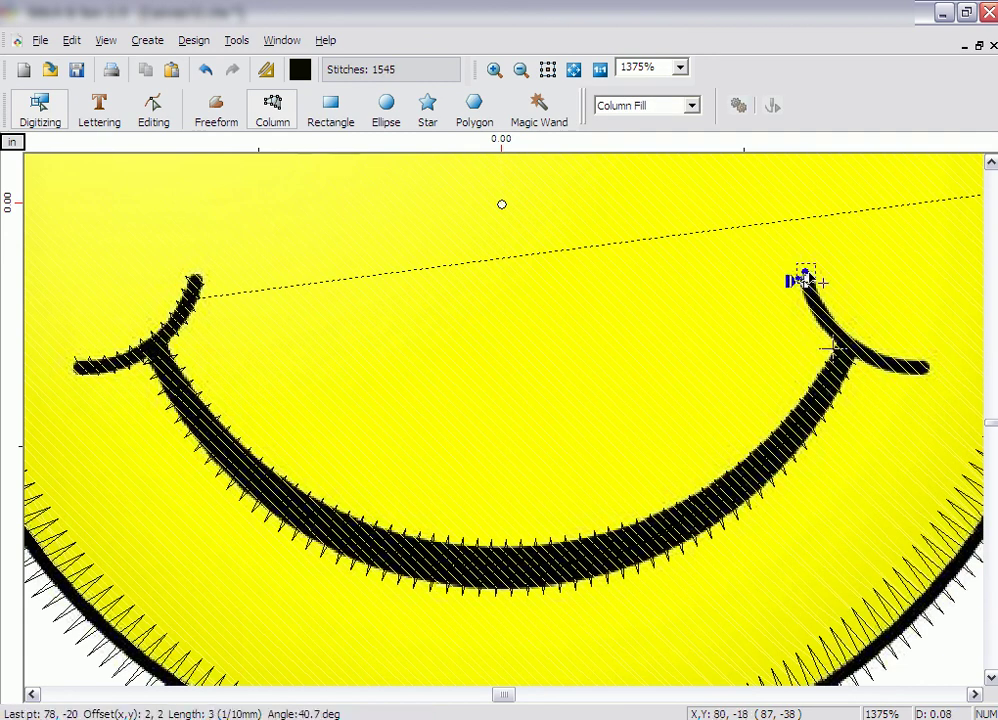
click(857, 335)
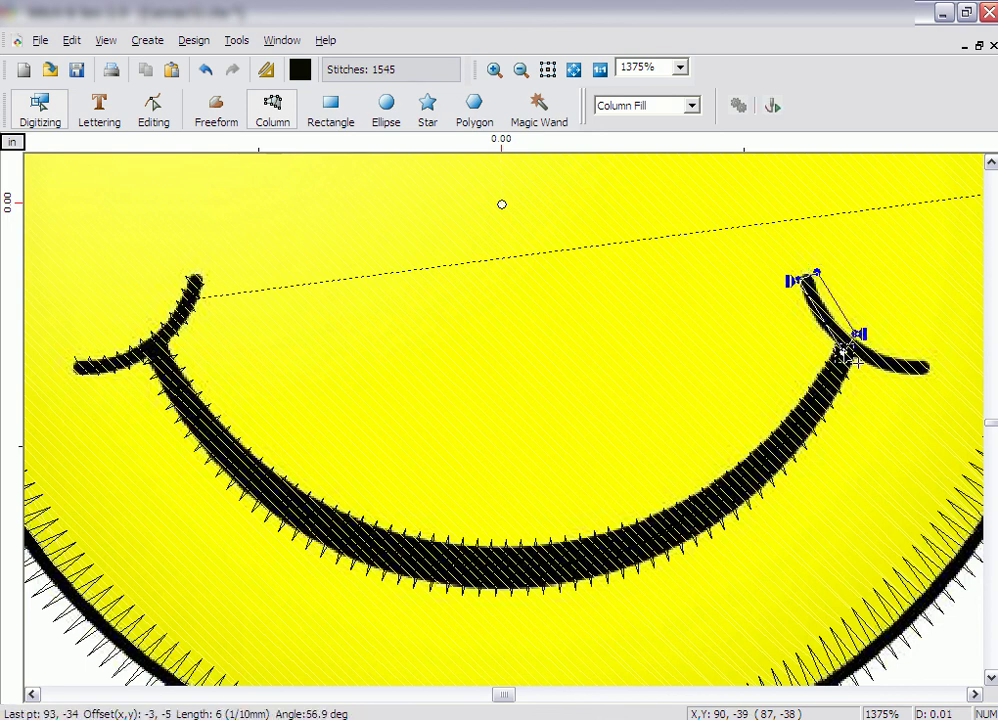
click(933, 366)
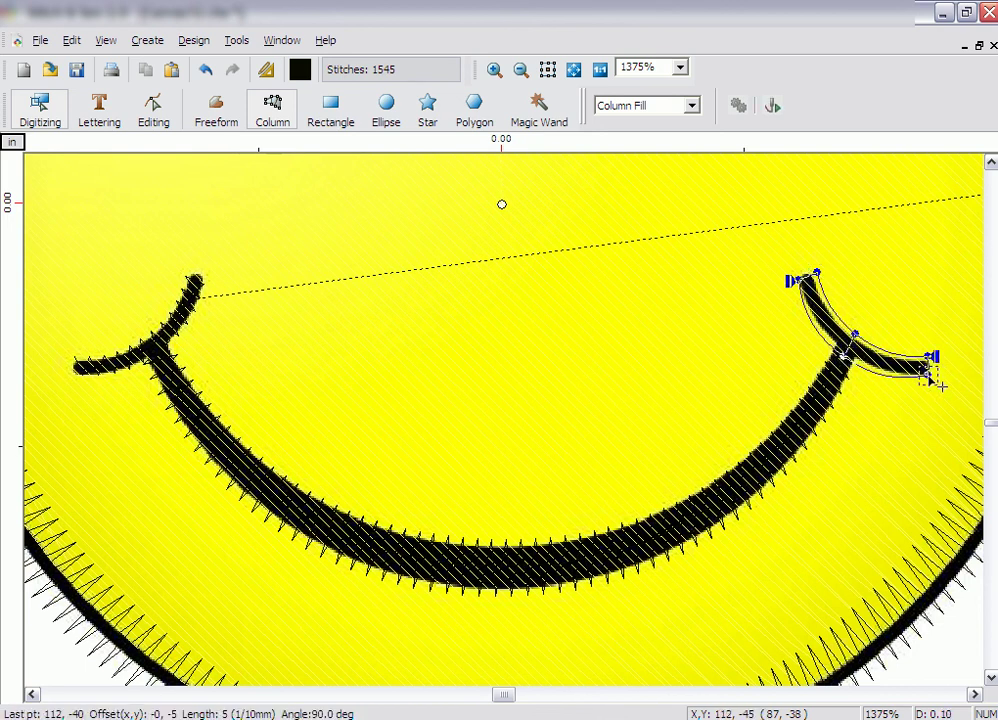
right_click(893, 338)
click(902, 346)
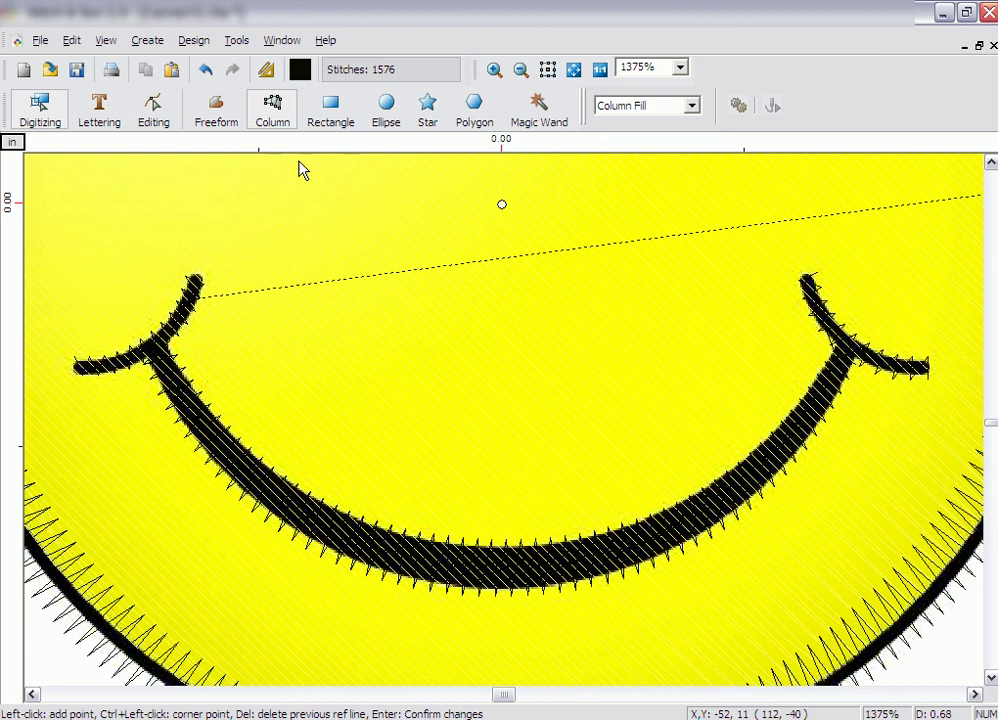
Step: Shift the right tip's entry point along the stroke and restitch it, reaching 1573 stitches
click(153, 110)
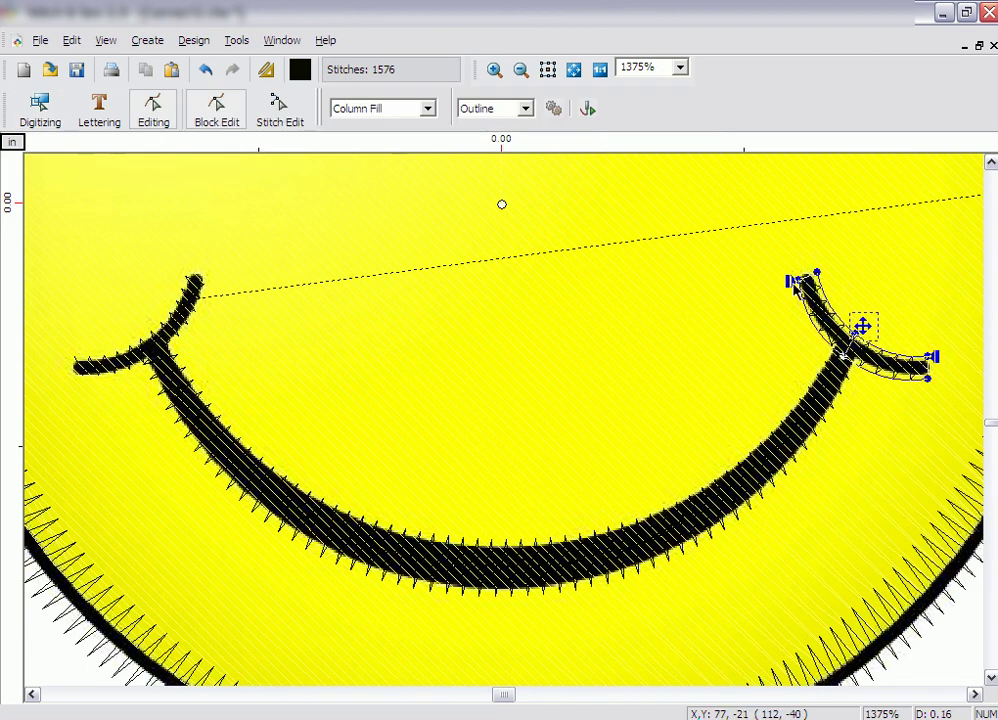
mouse_move(797, 285)
mouse_down()
mouse_move(812, 350)
mouse_move(843, 365)
mouse_up()
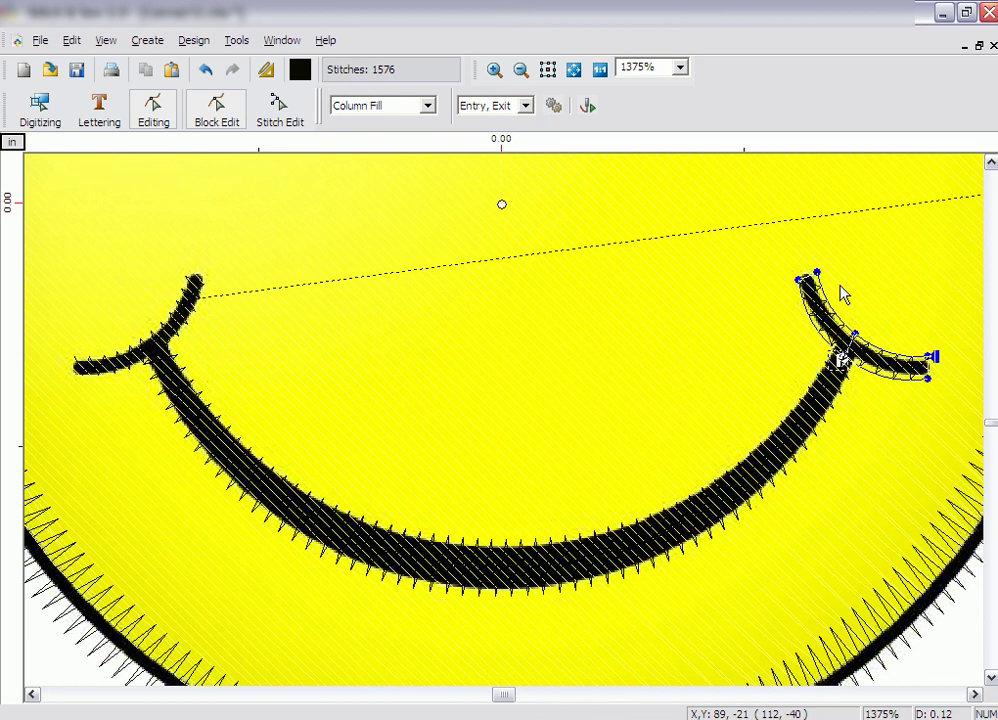
right_click(844, 289)
click(852, 301)
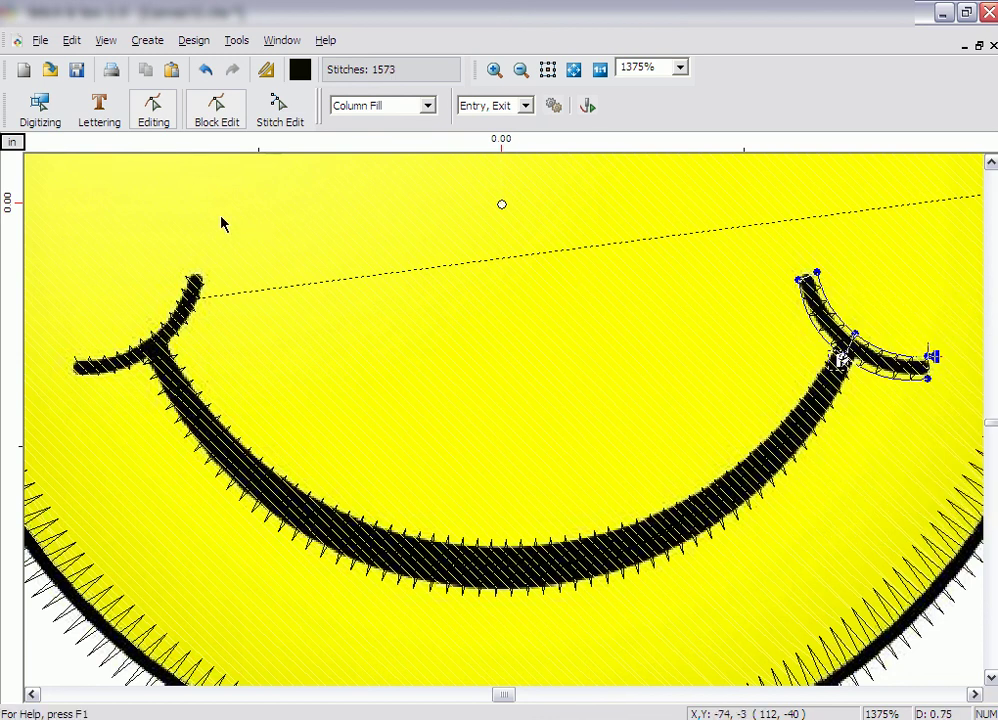
Step: Trace the left eye as a four-point Column fill and stitch it, reaching 1612 stitches
click(24, 114)
click(271, 112)
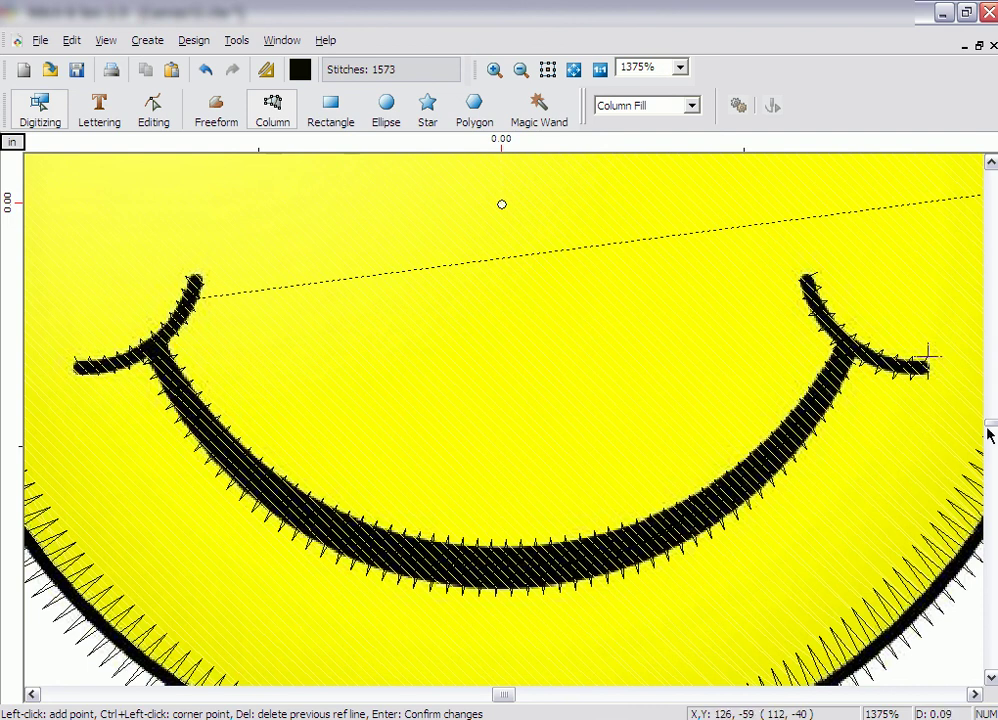
scroll(991, 425, up, 3)
scroll(991, 425, up, 1)
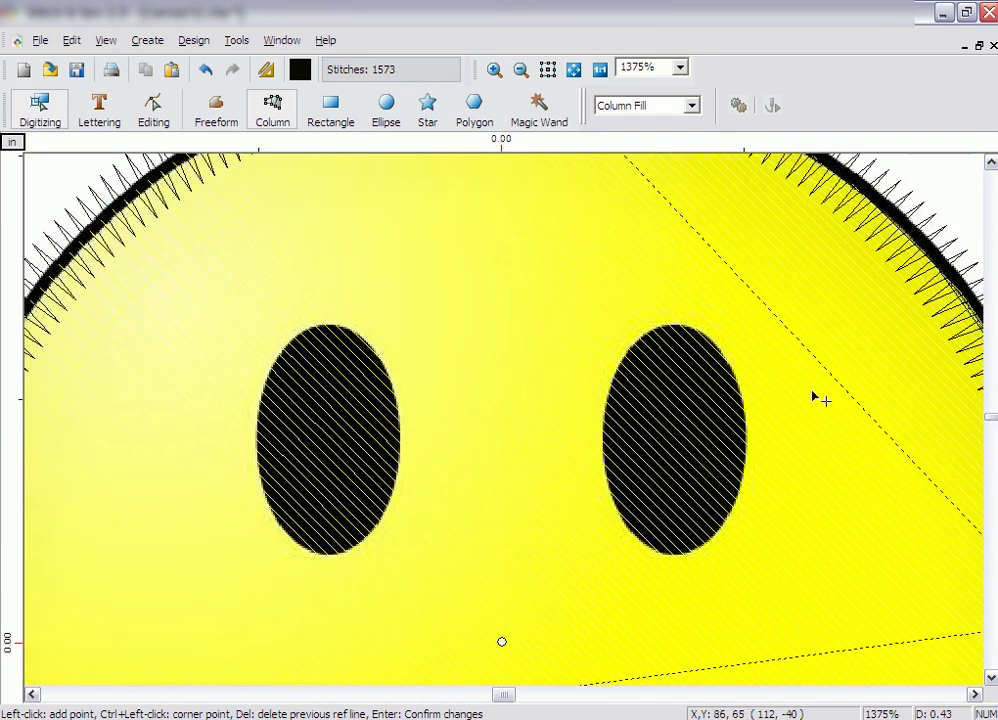
click(318, 328)
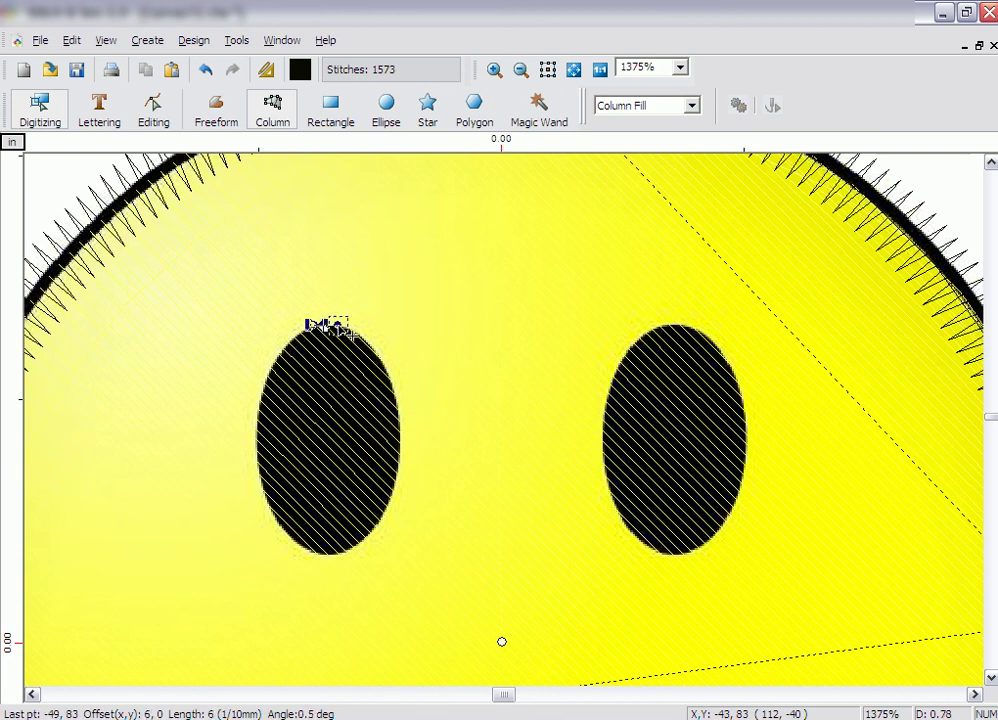
click(254, 428)
click(401, 432)
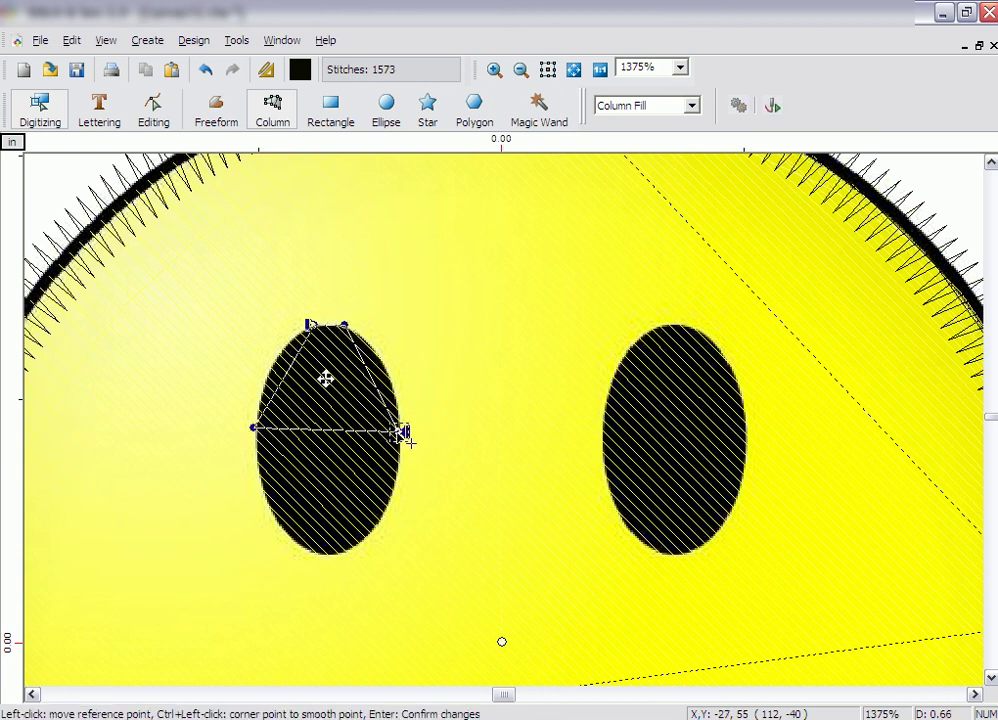
click(312, 550)
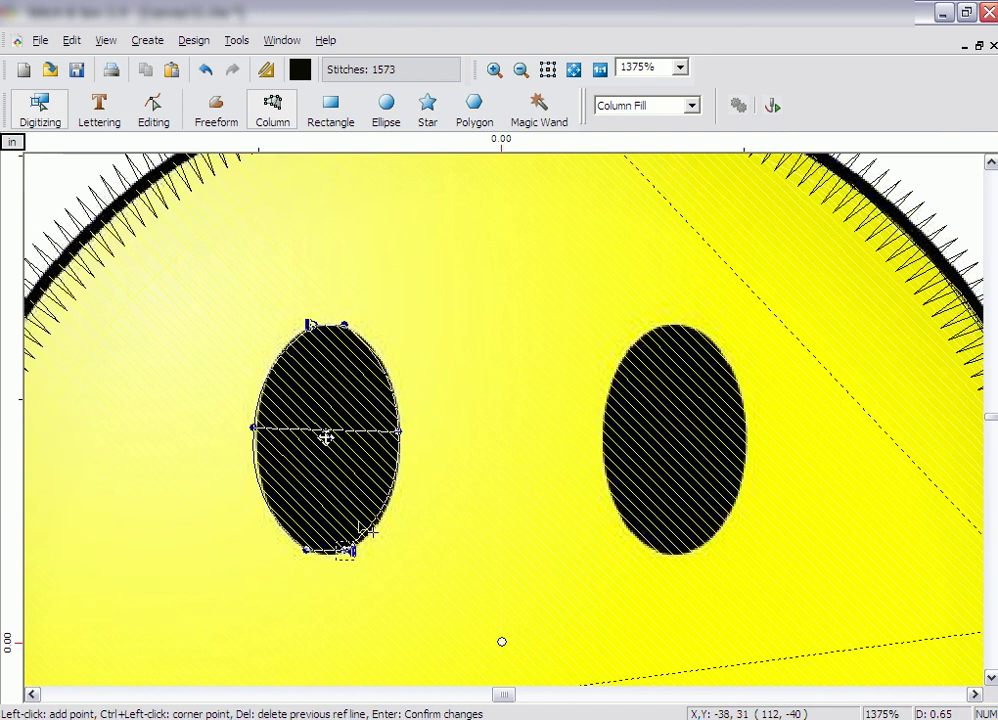
right_click(370, 447)
click(407, 459)
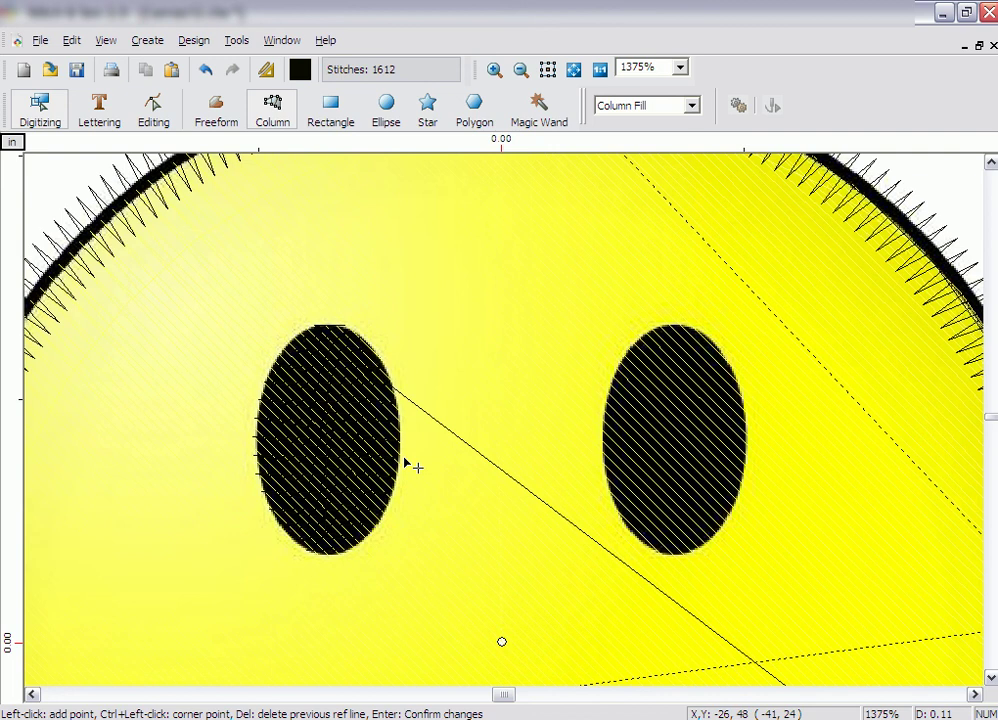
Step: Show the Object List and select the left eye, thumbnail 6 of six objects
click(57, 130)
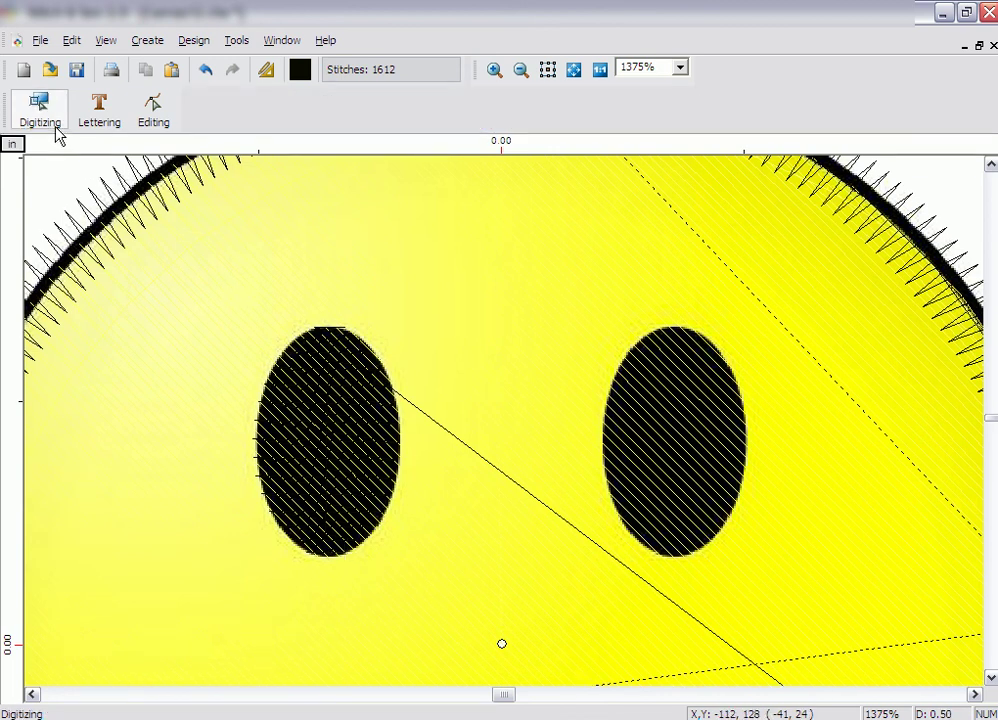
click(239, 43)
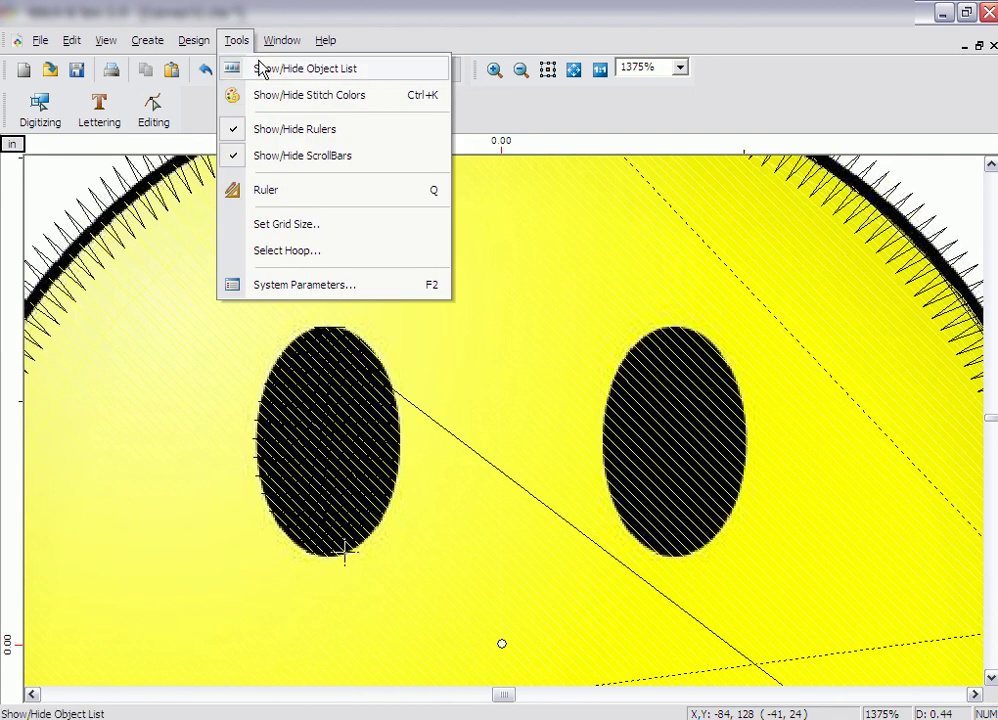
click(263, 69)
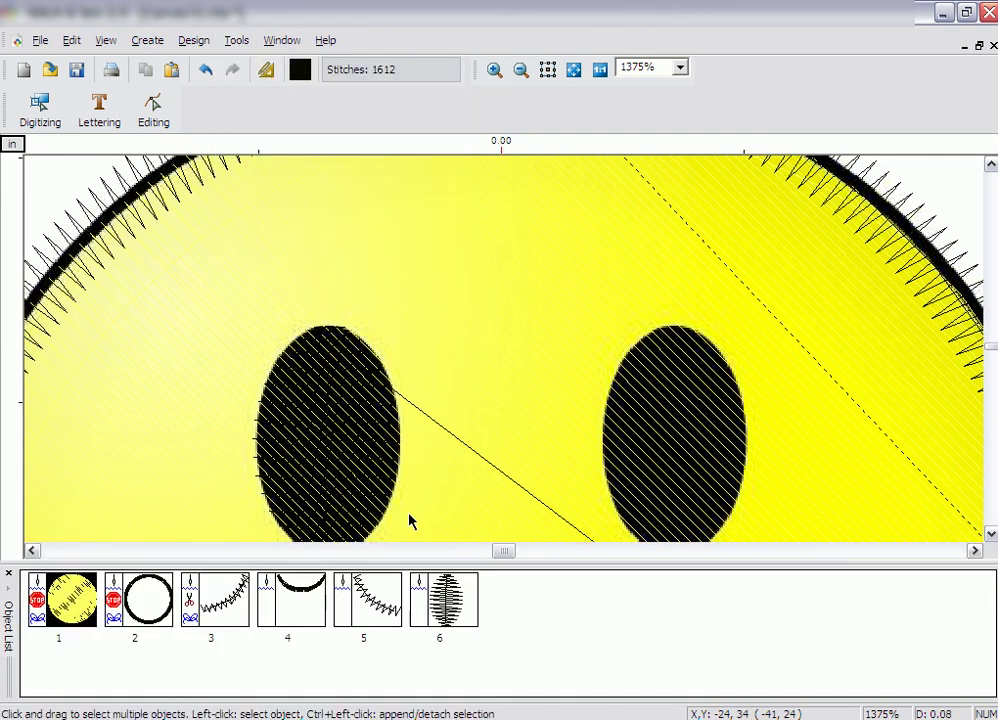
click(445, 620)
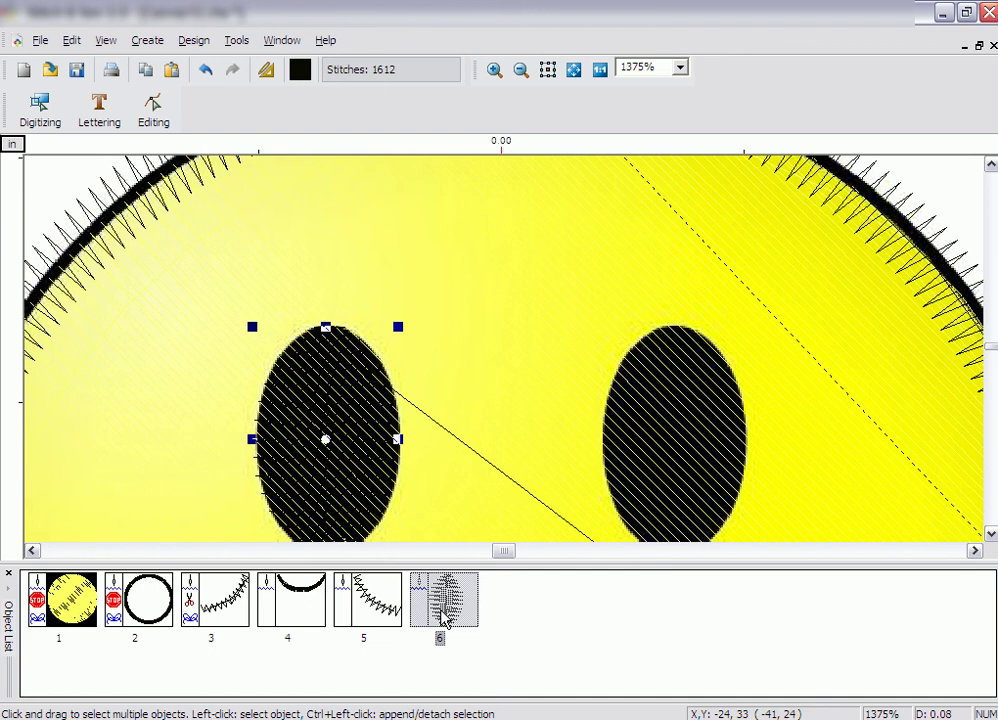
Step: Copy and paste the left eye, then drag the copy onto the right eye, totalling 1649 stitches
right_click(352, 437)
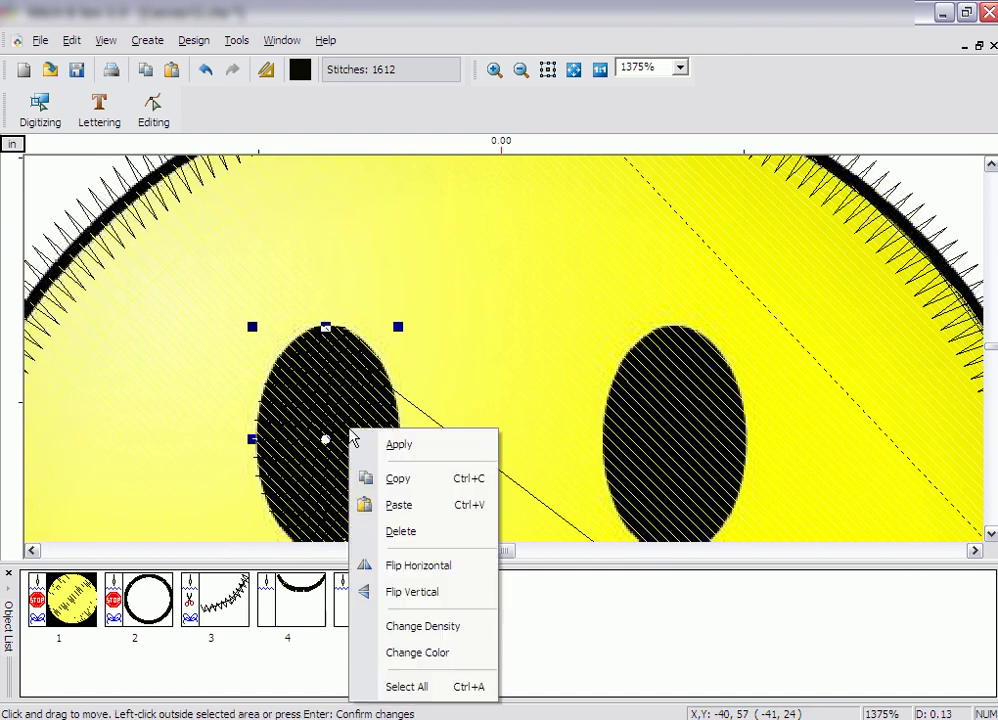
click(420, 479)
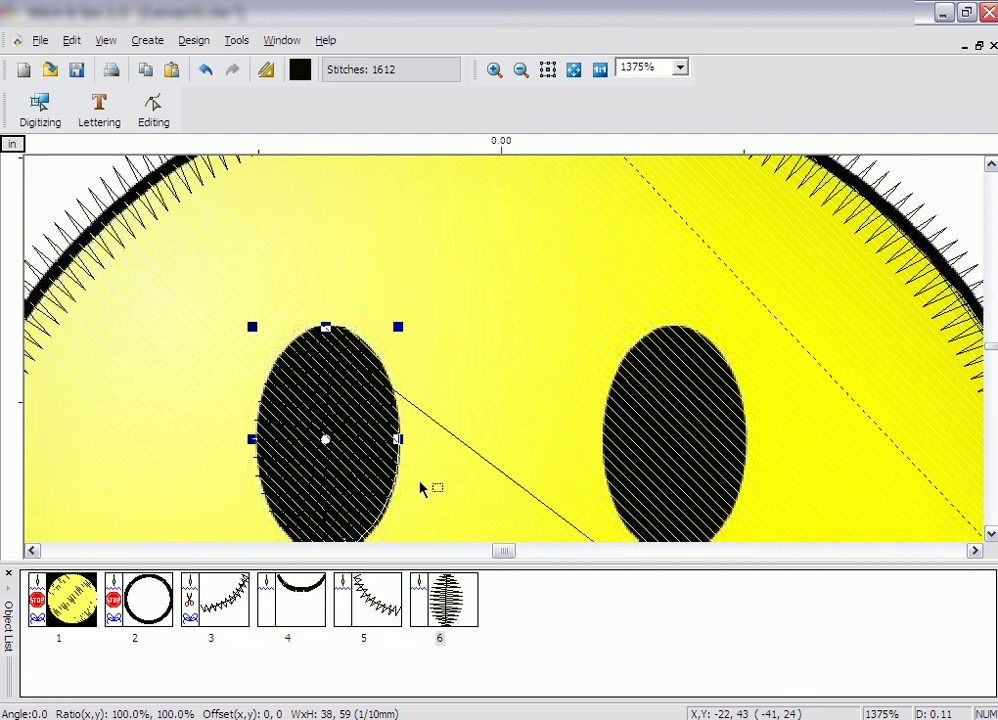
right_click(421, 487)
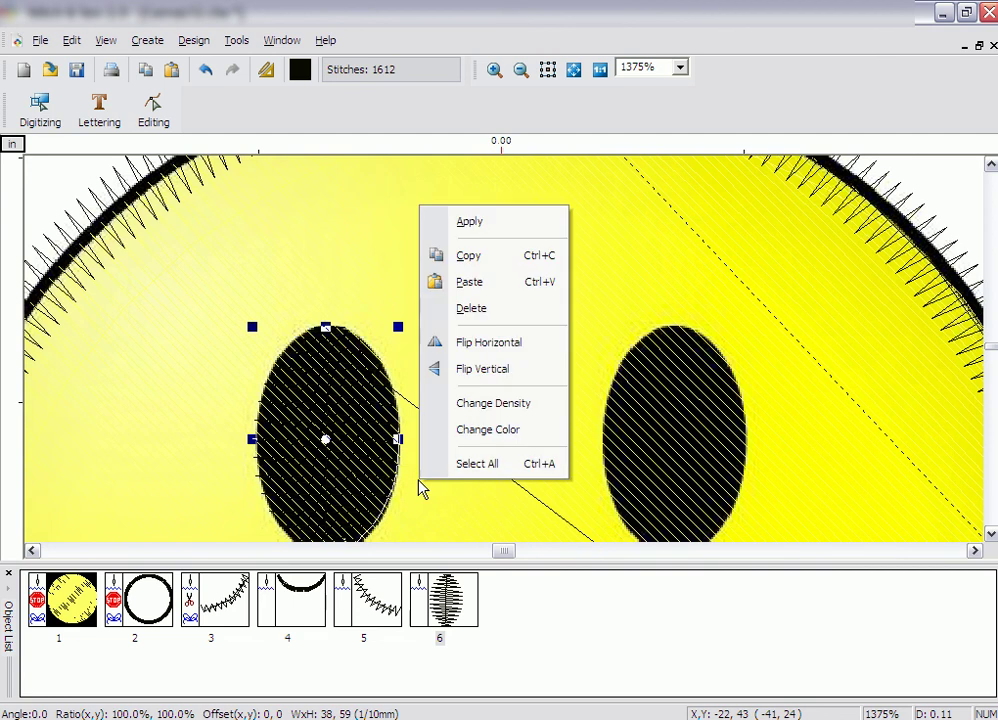
click(470, 282)
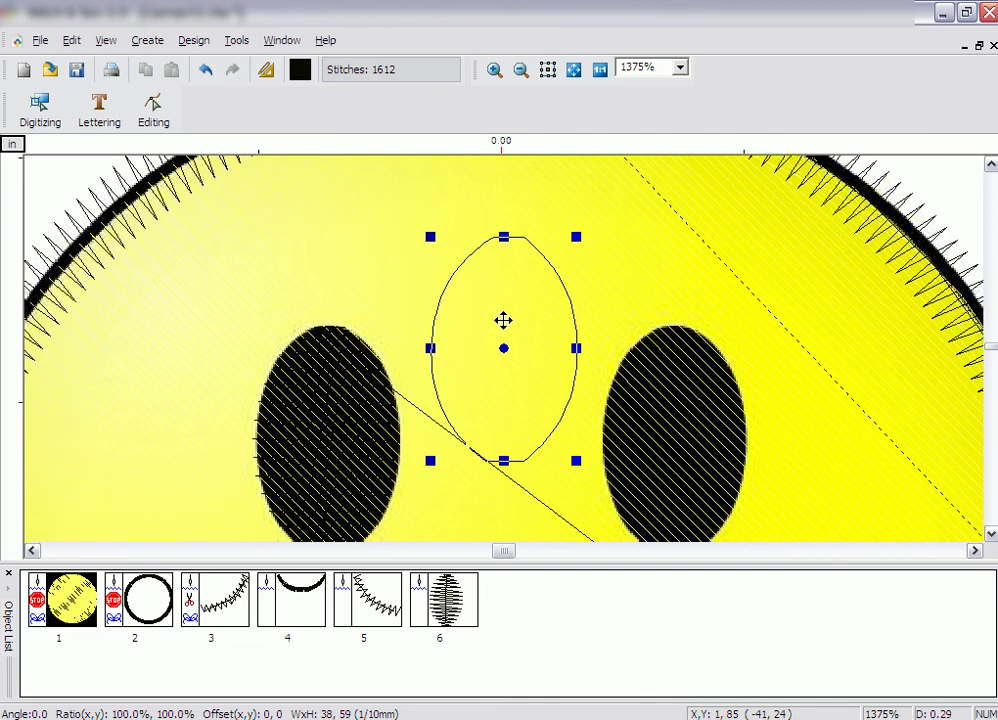
drag(503, 320, 518, 333)
drag(634, 387, 672, 413)
right_click(672, 415)
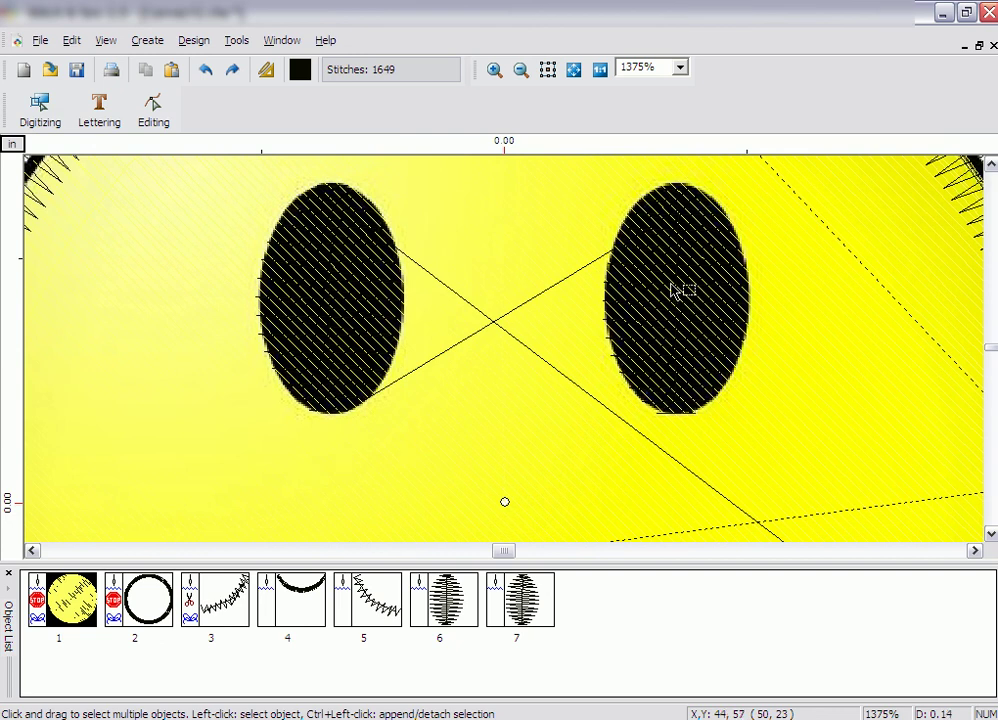
Step: Zoom to fit the full smiley and close the Object List panel
click(572, 70)
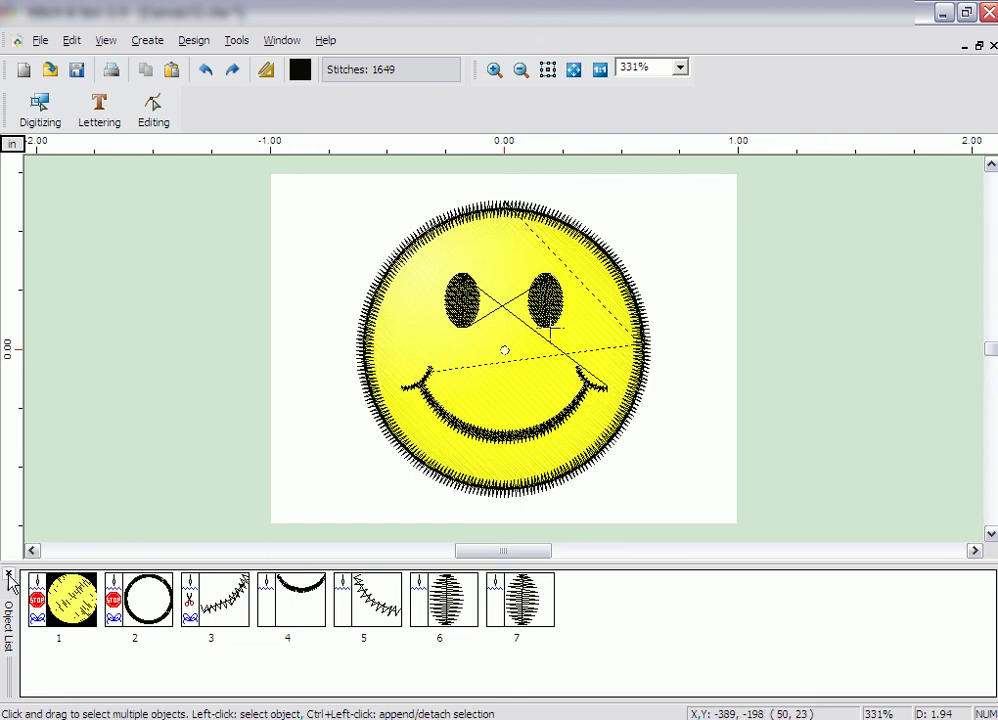
click(9, 577)
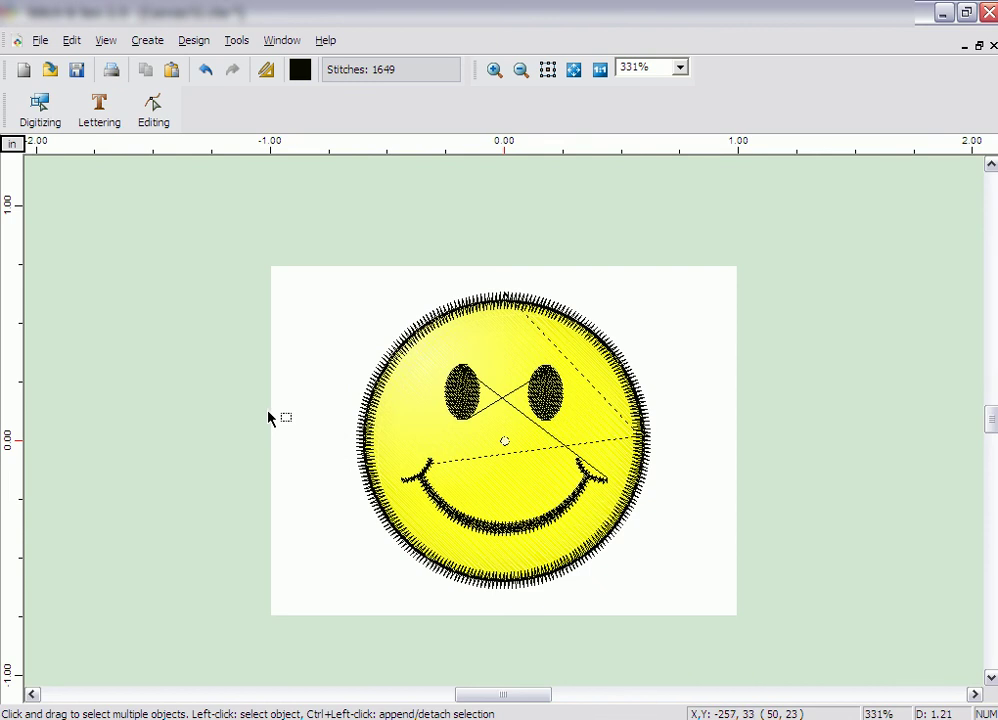
Step: Create 'HAVE A NICE DAY' lettering in Block Small font at 0.25 height
click(110, 126)
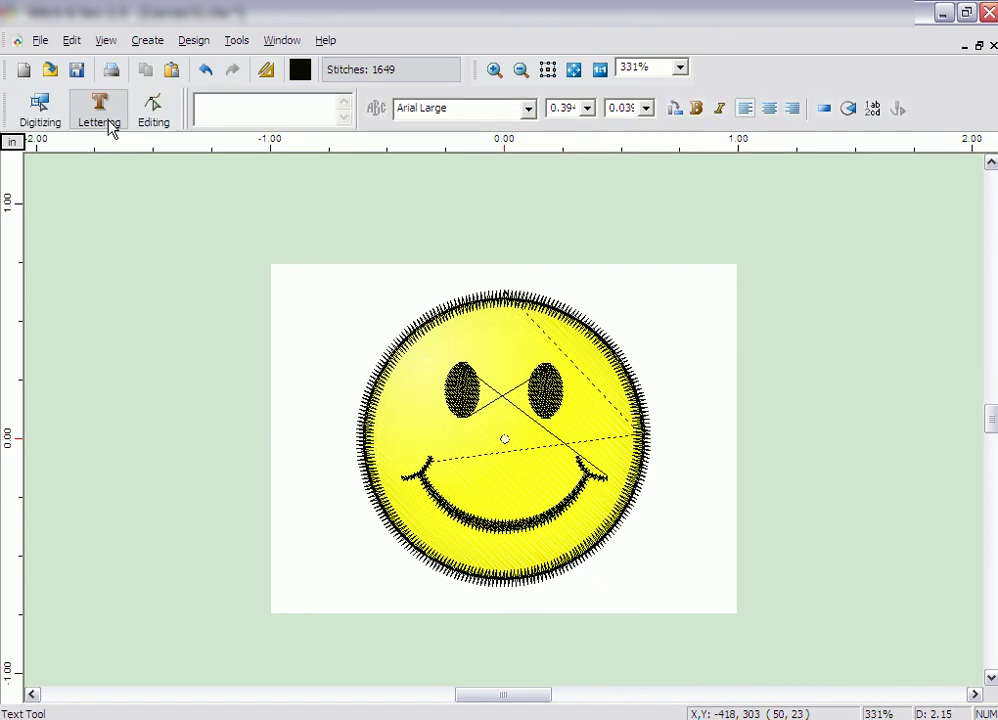
text(HAVE A N)
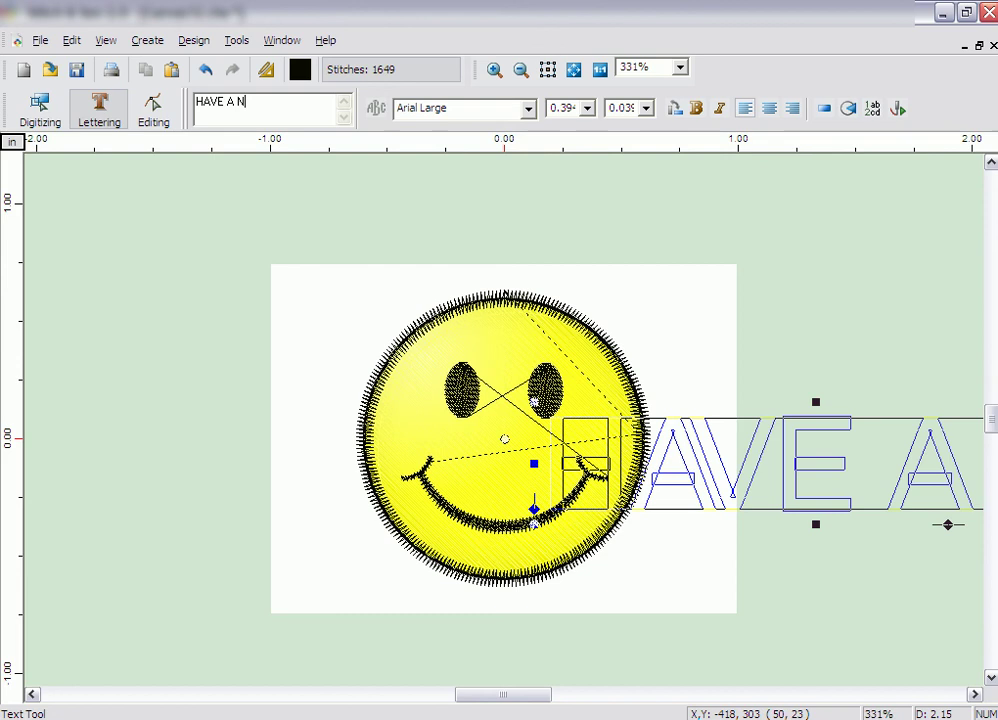
text(ICE DAY)
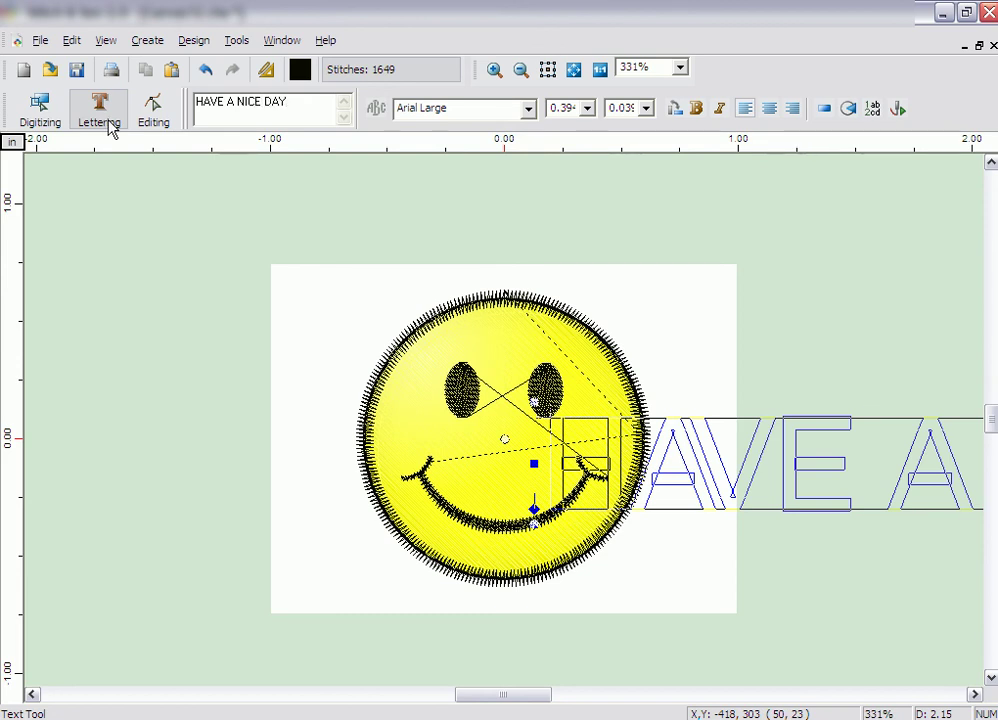
click(443, 109)
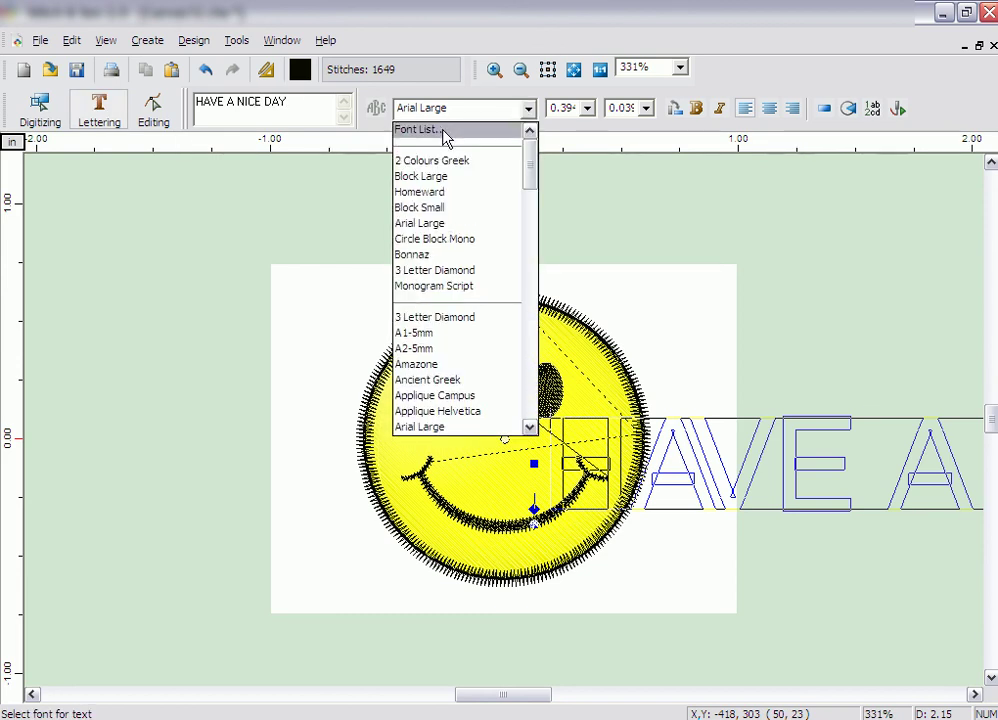
click(441, 207)
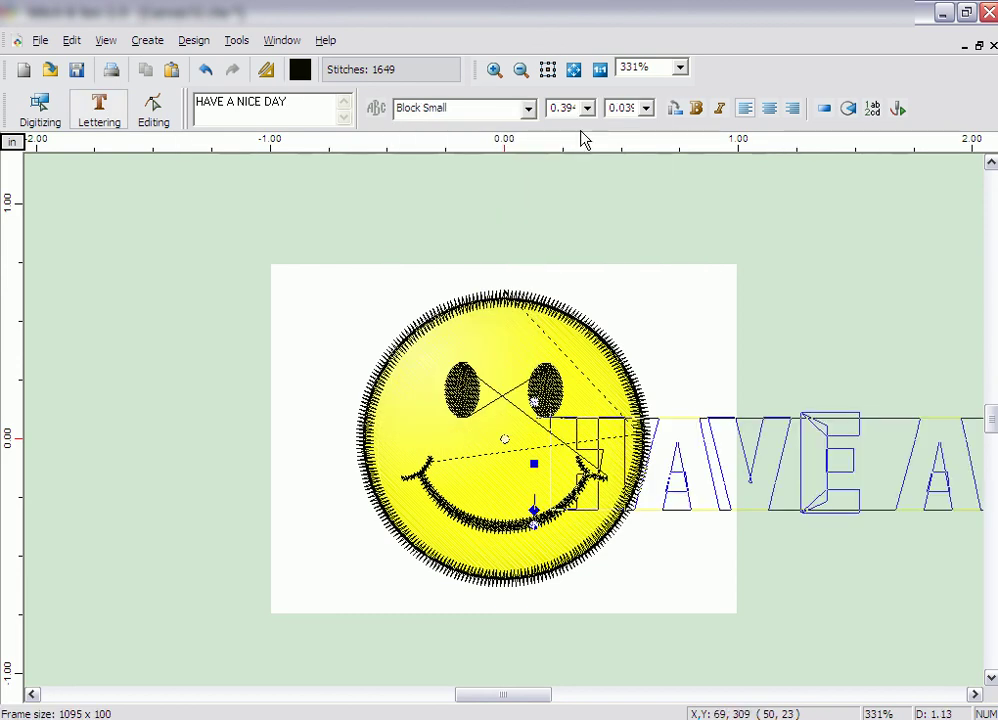
click(587, 108)
click(570, 156)
click(824, 108)
Step: Center and size the lettering circle over the face, enlarge letters to 0.287, and stitch it
click(749, 158)
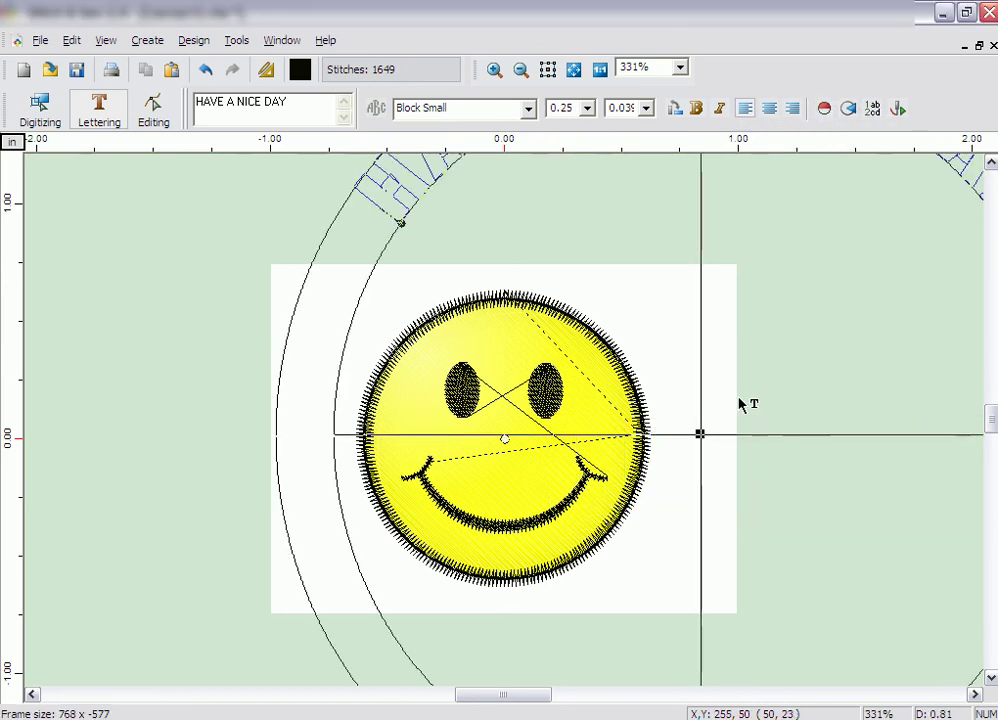
drag(706, 436, 515, 563)
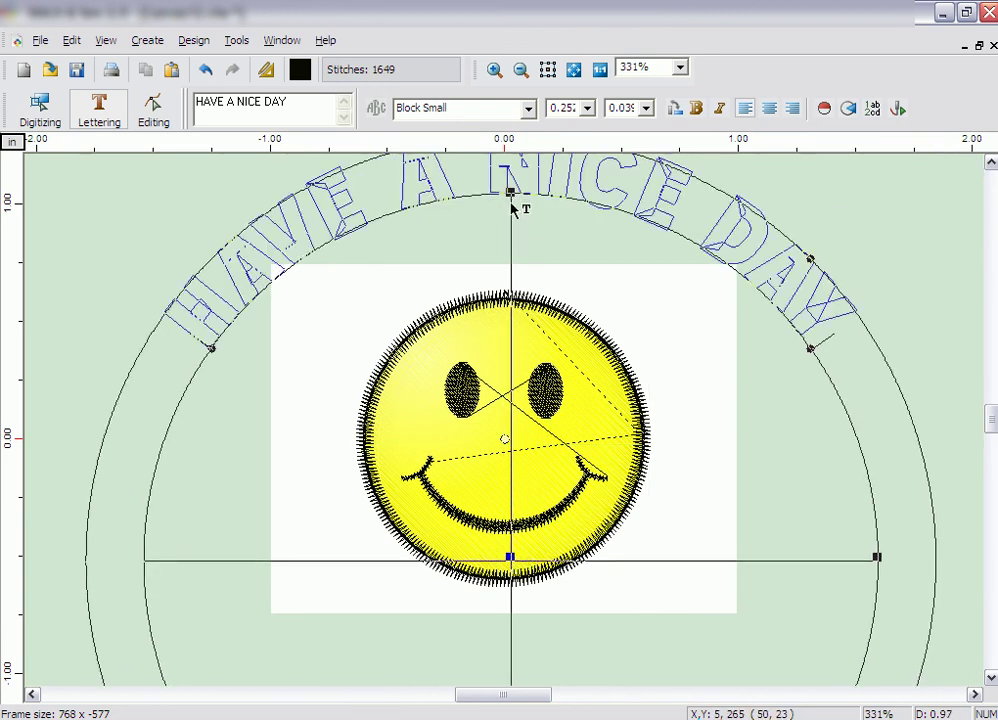
drag(512, 205, 514, 460)
drag(510, 520, 509, 460)
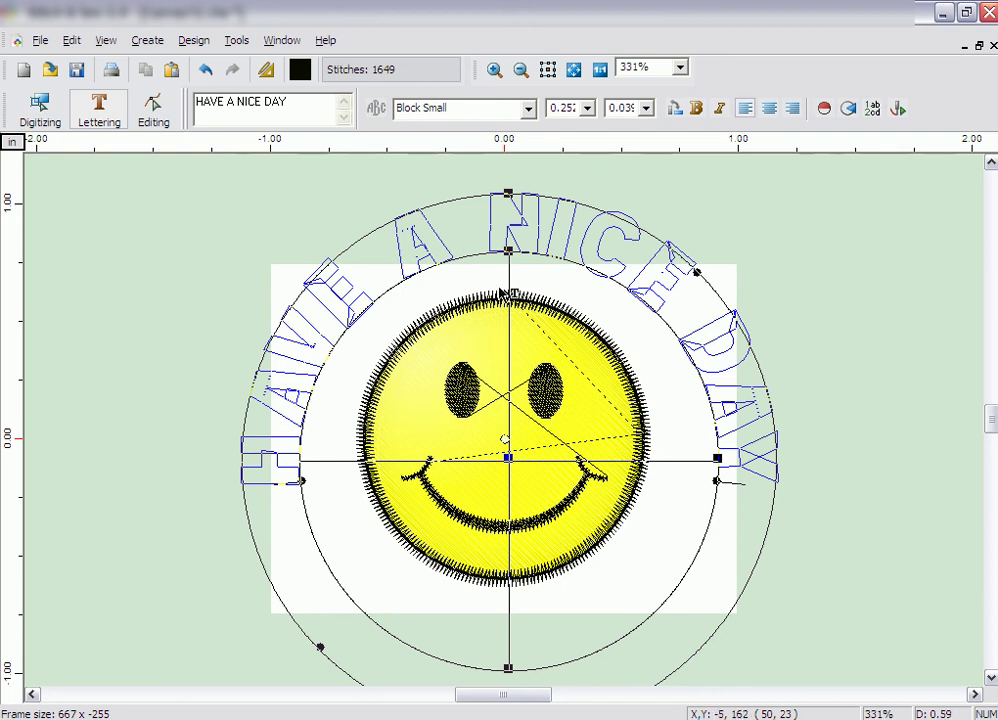
click(509, 192)
drag(509, 192, 517, 194)
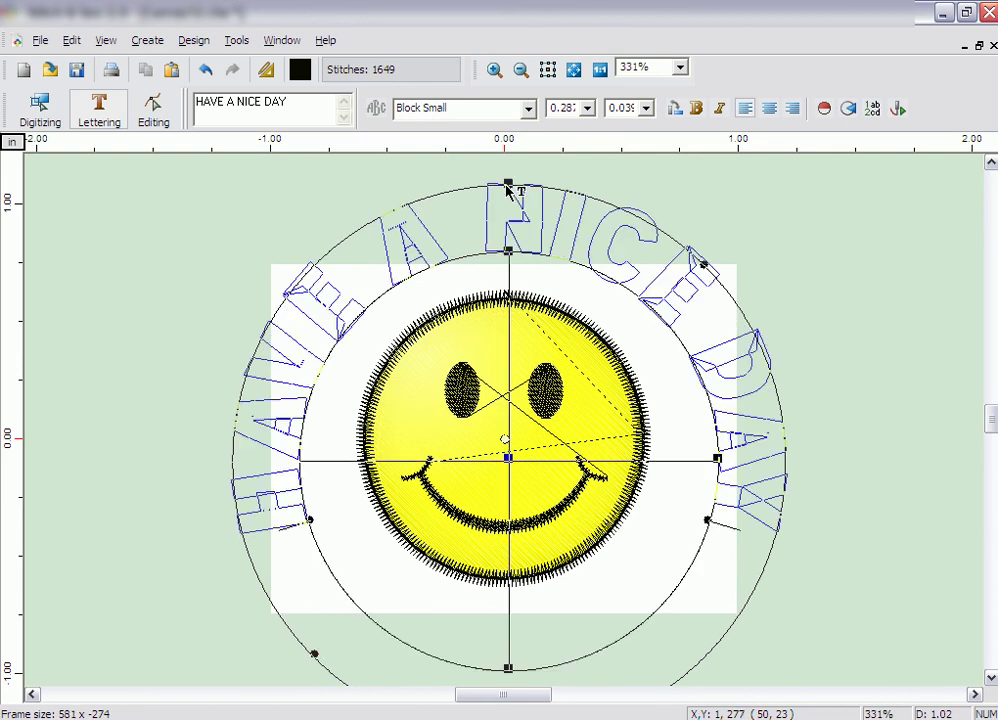
right_click(635, 267)
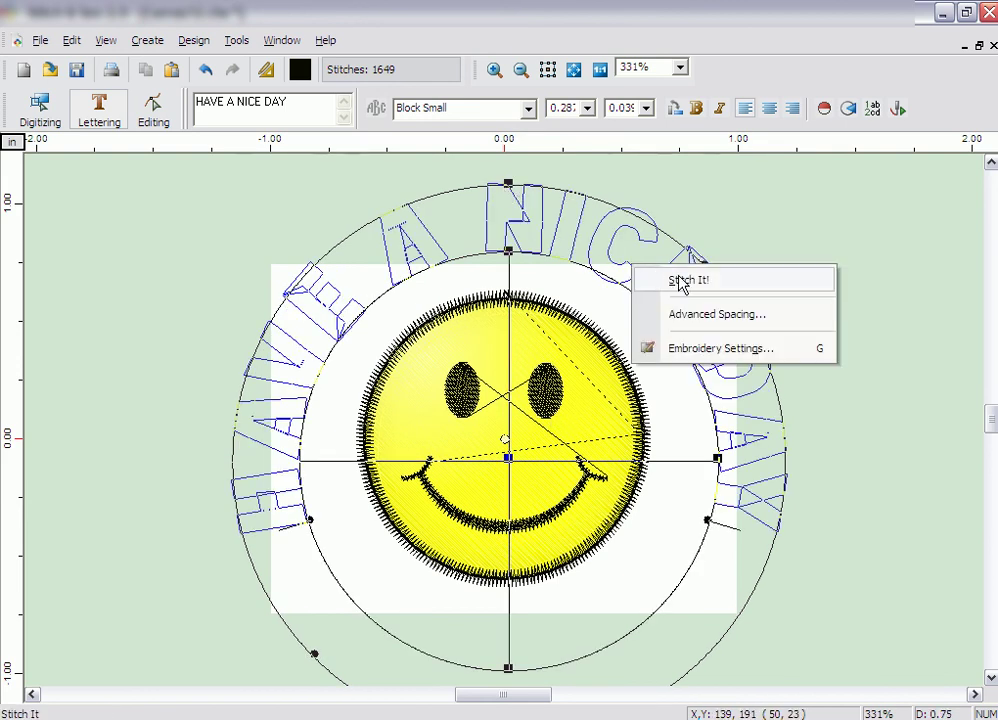
click(680, 281)
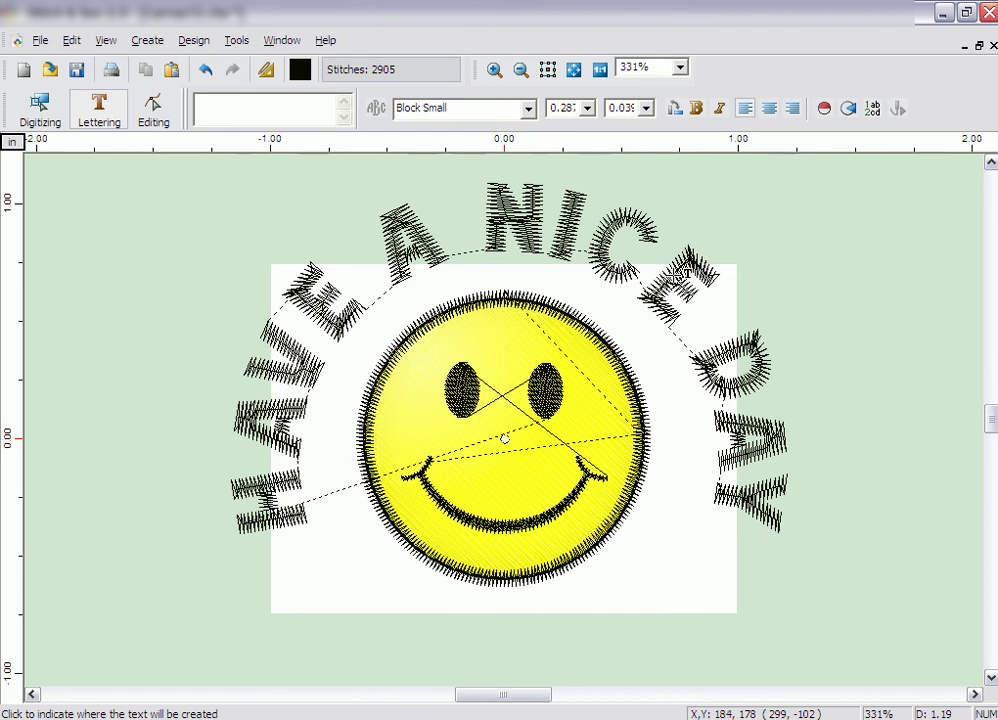
Step: Apply Design > Center Design with Center Frame to the 2905-stitch design
click(190, 42)
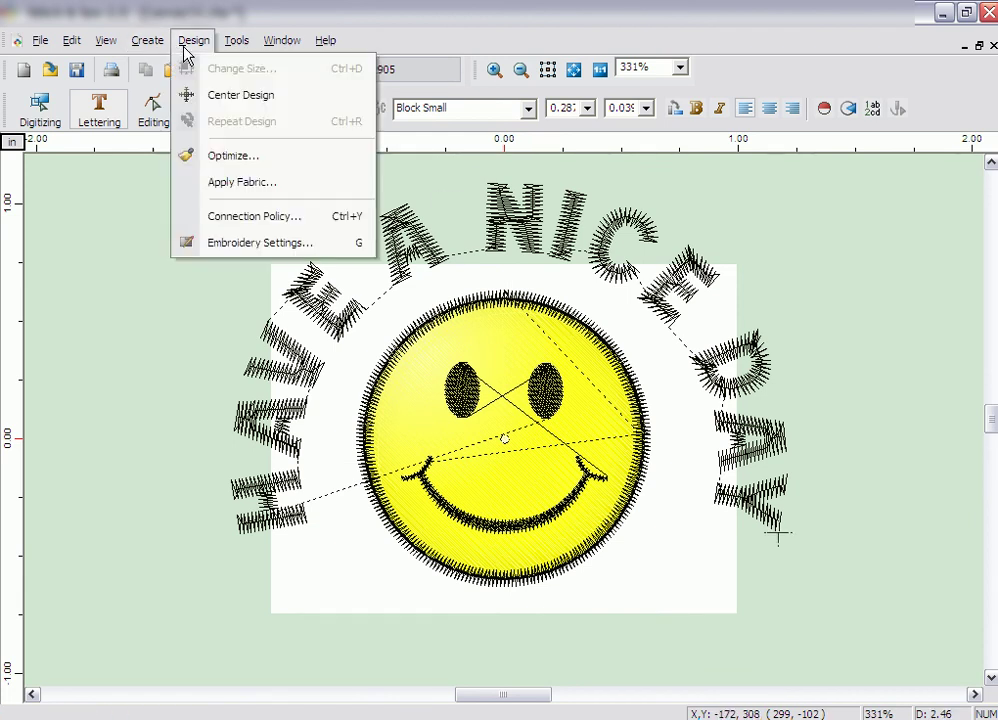
click(218, 97)
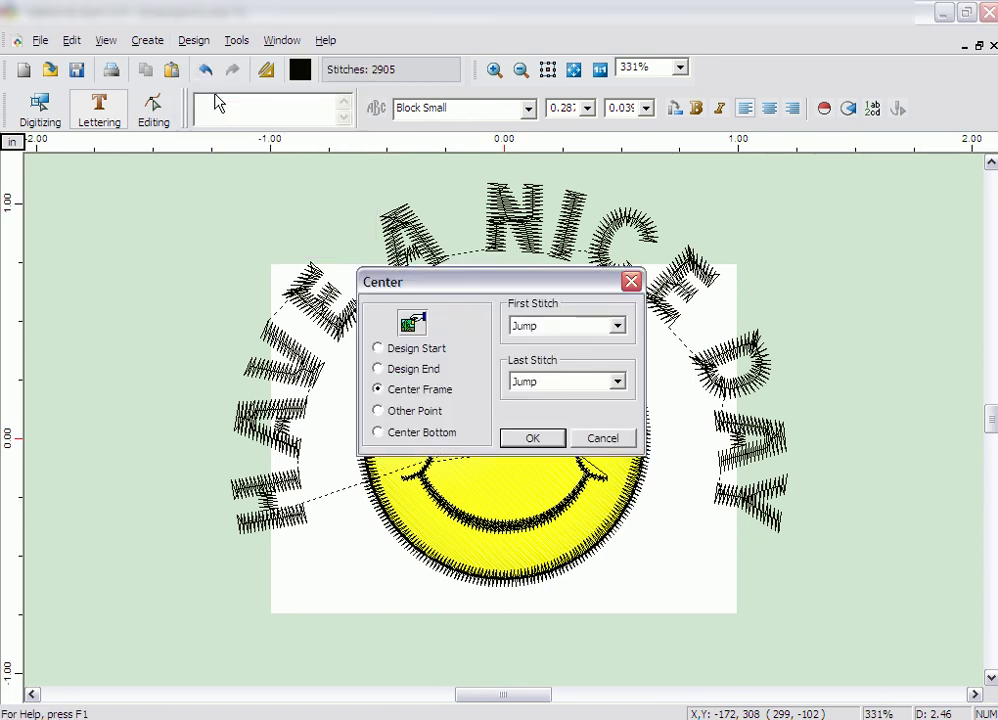
click(521, 441)
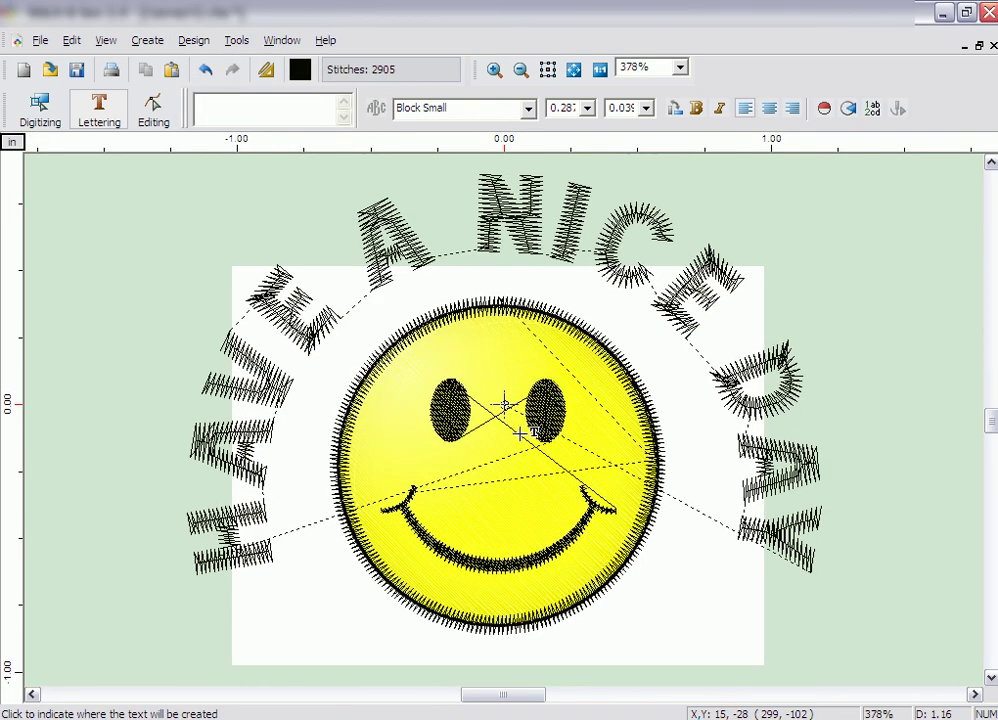